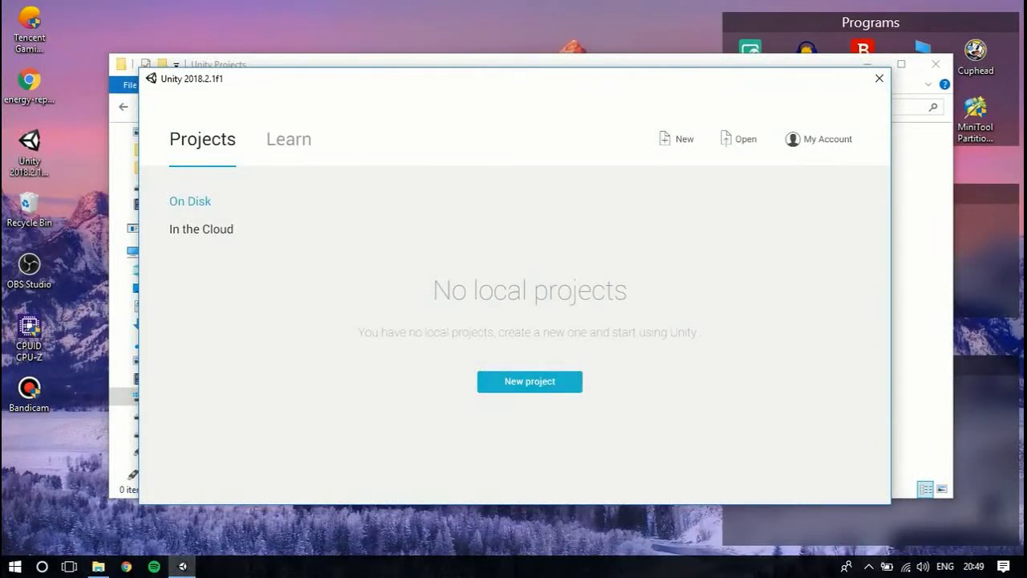
Start a new project and name it "Skybox Test".
{"action": "left_click", "coordinate": [529, 381]}
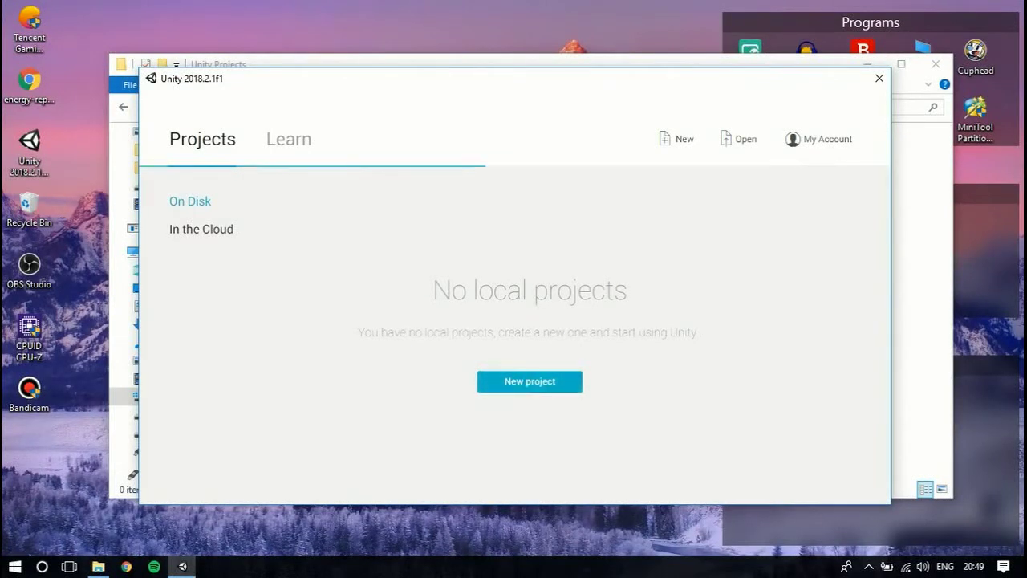
{"action": "key", "text": "ctrl+shift+Left"}
{"action": "key", "text": "ctrl+shift+Left"}
{"action": "key", "text": "ctrl+shift+Left"}
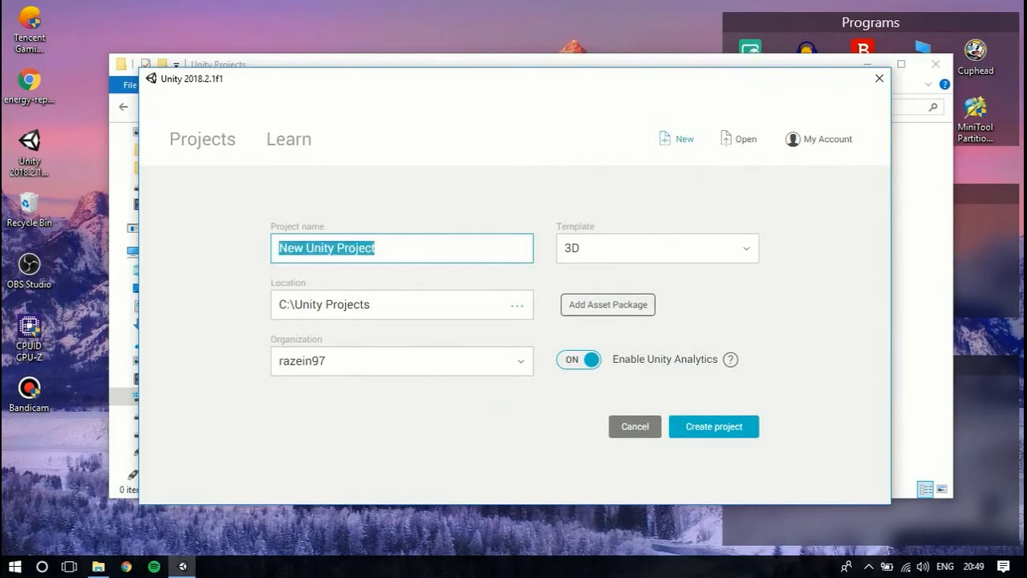
{"action": "type", "text": "Sky"}
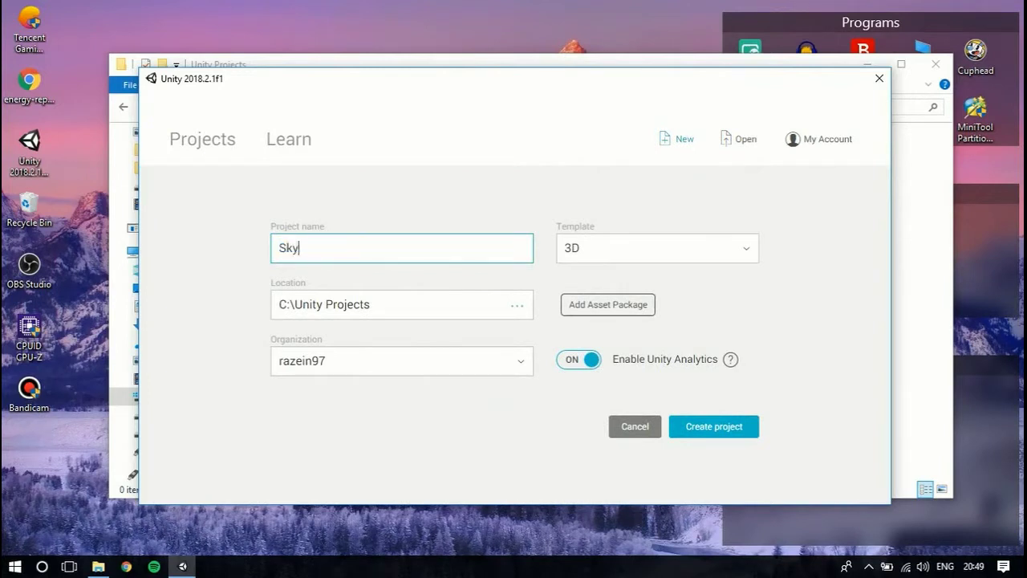
{"action": "type", "text": "box Test"}
Turn off Unity Analytics and choose the High-Definition RP (Preview) template for the project.
{"action": "left_click", "coordinate": [579, 360]}
{"action": "left_click", "coordinate": [657, 248]}
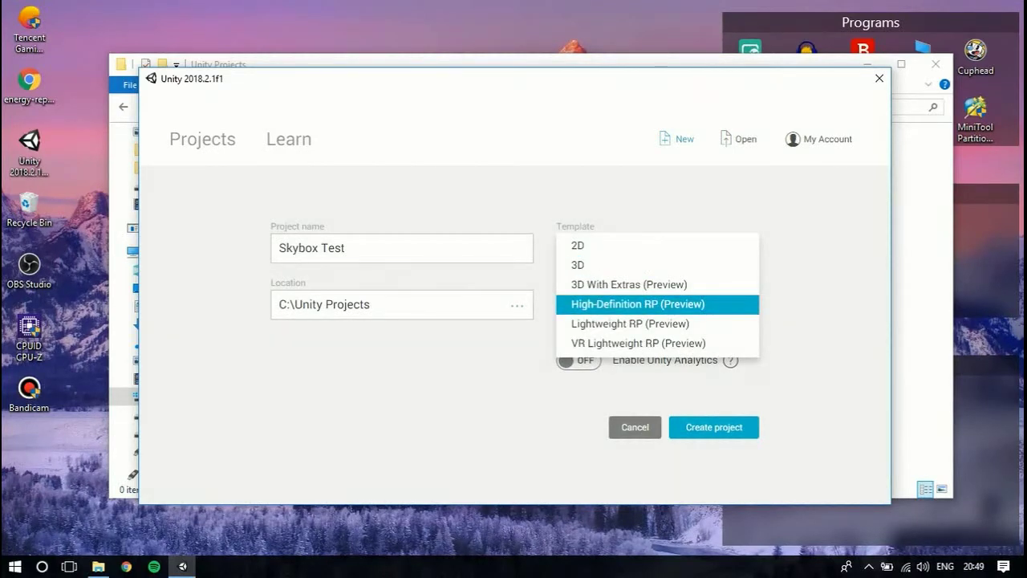
{"action": "left_click", "coordinate": [657, 304]}
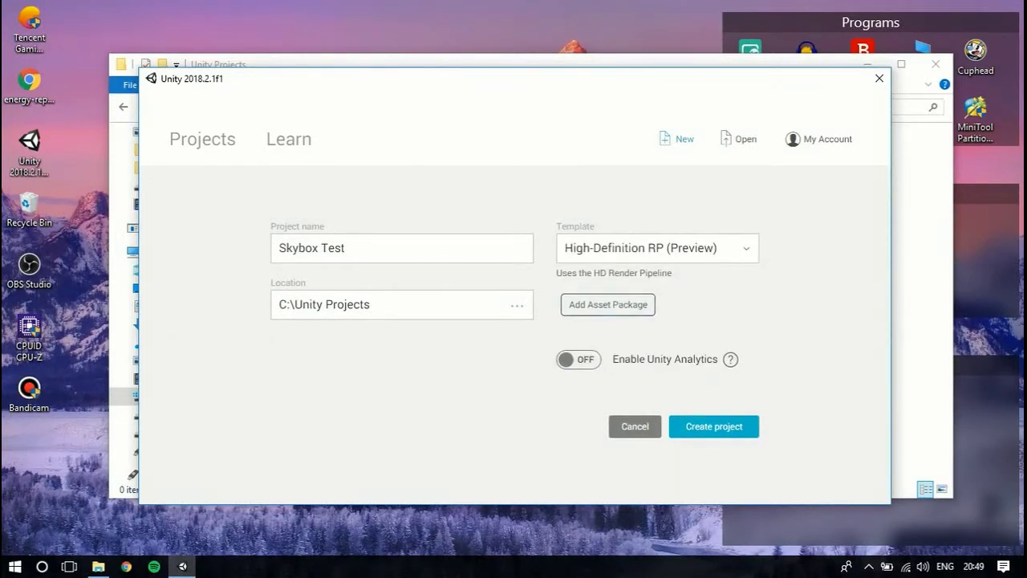
Review the available asset packages without adding any, and create the project.
{"action": "left_click", "coordinate": [608, 304]}
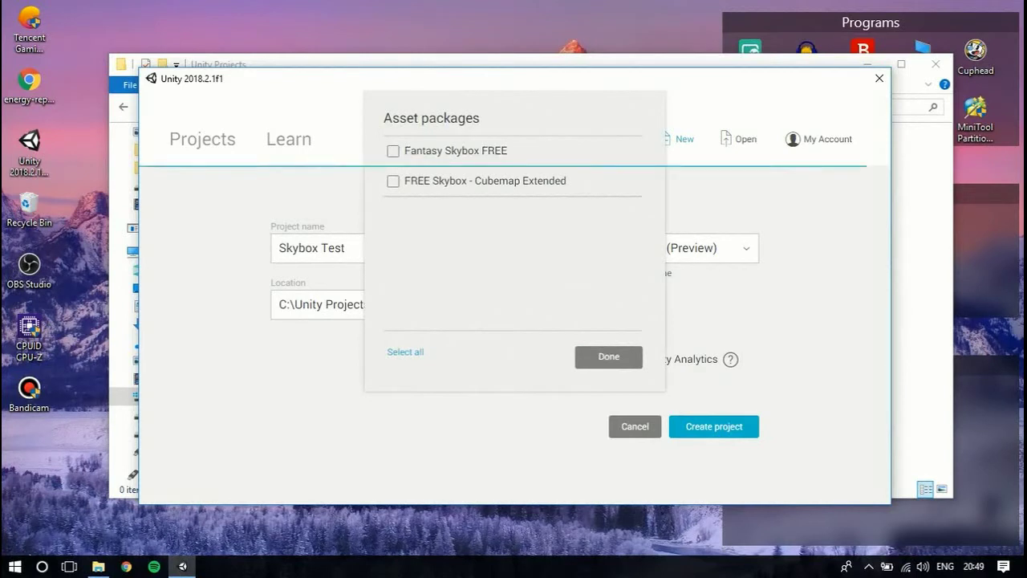
{"action": "left_click", "coordinate": [484, 181]}
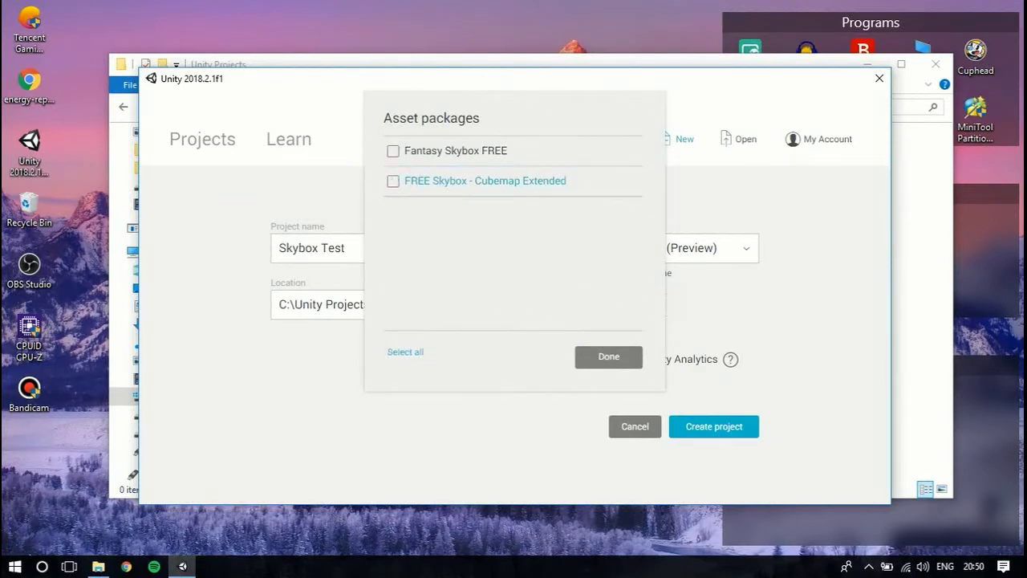
{"action": "left_click", "coordinate": [608, 356]}
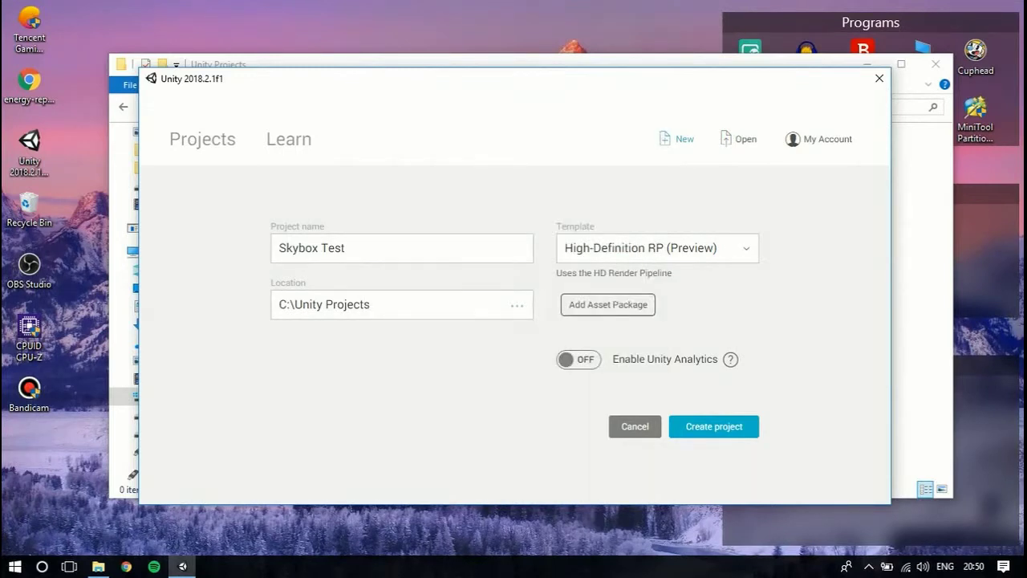
{"action": "left_click", "coordinate": [713, 426]}
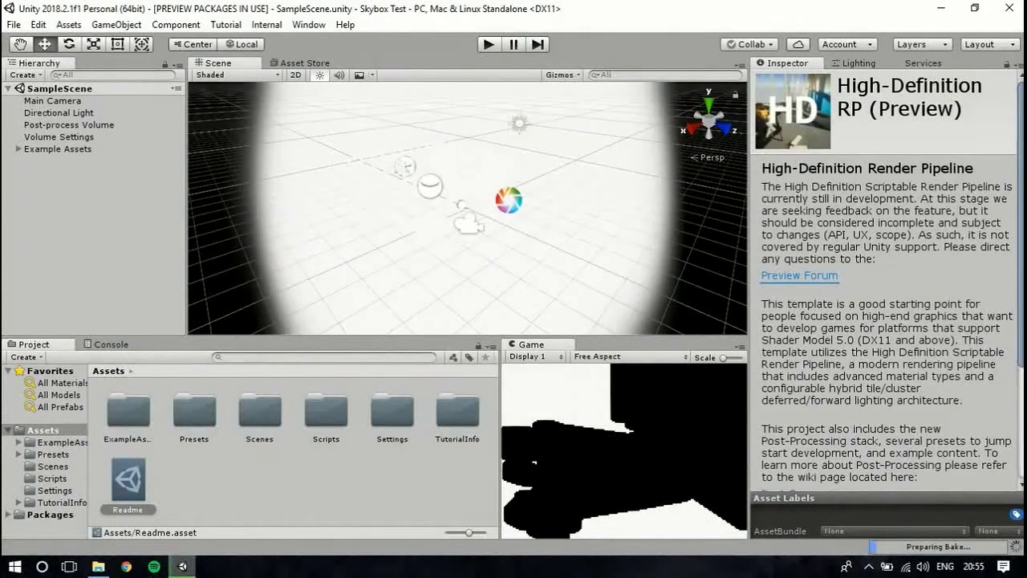
Delete all the template's sample folders and the Readme from the Assets folder.
{"action": "scroll", "coordinate": [468, 208], "scroll_direction": "down", "scroll_amount": 20}
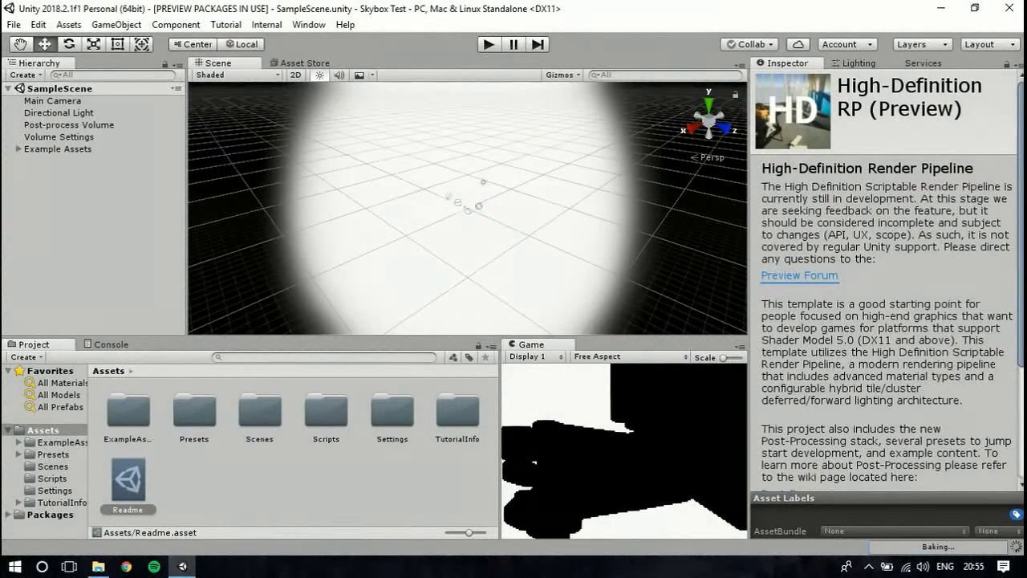
{"action": "left_click", "coordinate": [128, 413]}
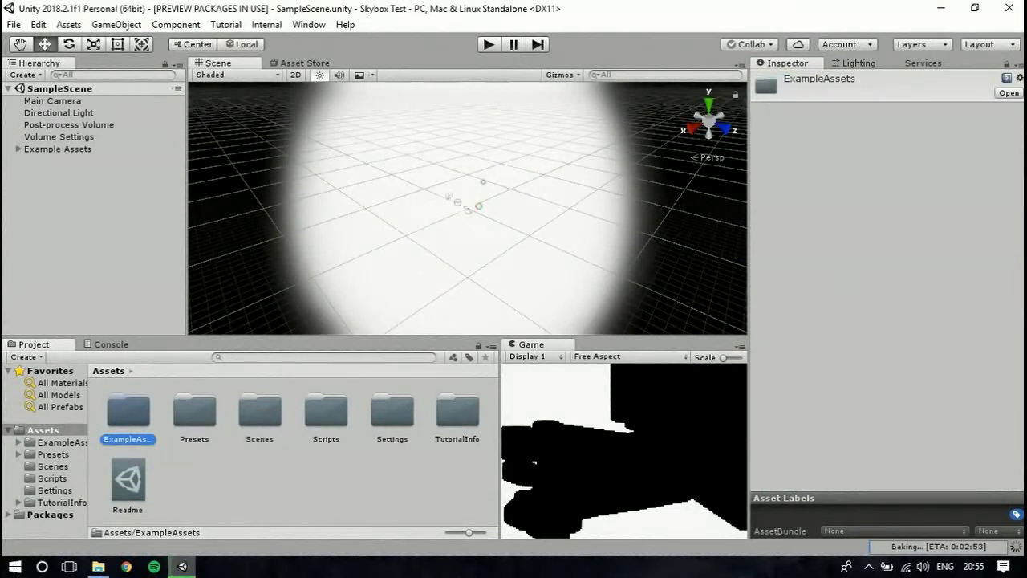
{"action": "key", "text": "ctrl+a"}
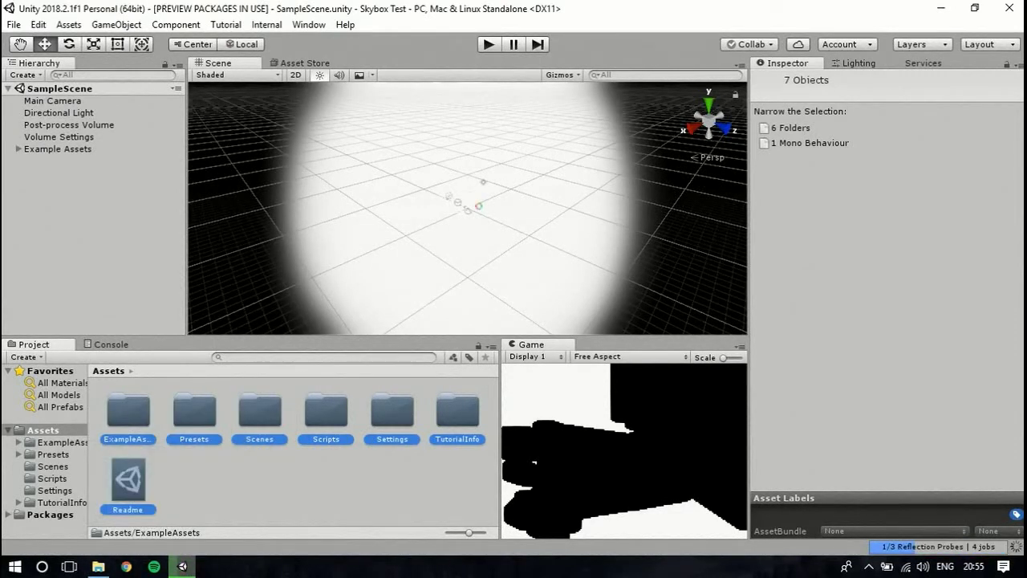
{"action": "key", "text": "Delete"}
{"action": "key", "text": "Return"}
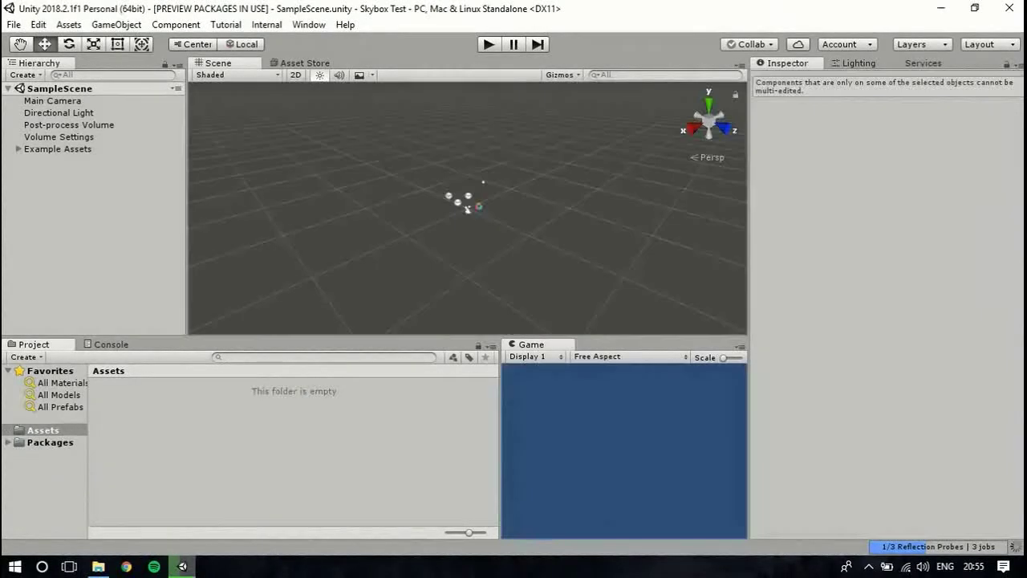
Create a new scene and save it in the Assets folder as "1".
{"action": "left_click", "coordinate": [14, 25]}
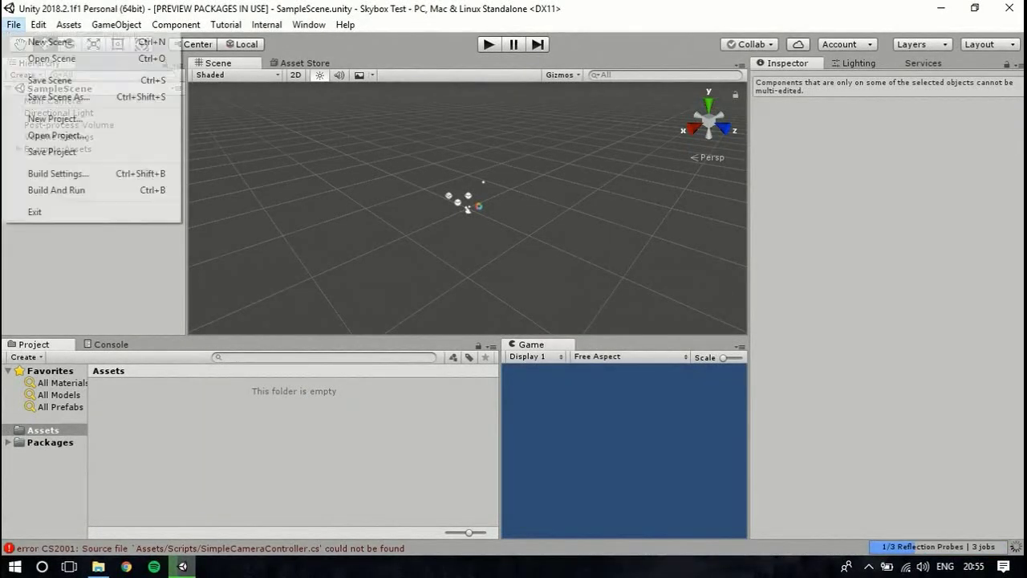
{"action": "left_click", "coordinate": [50, 42]}
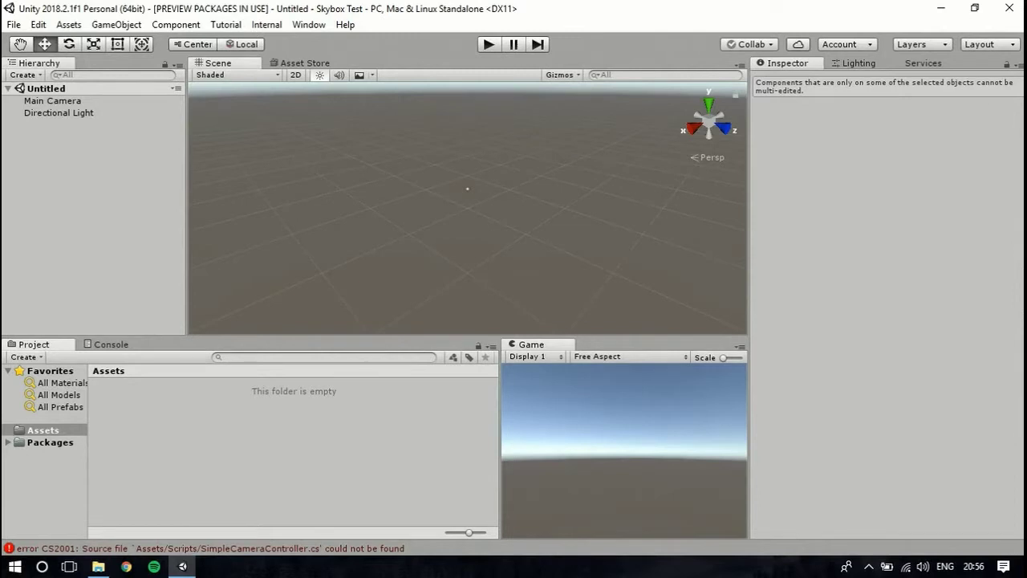
{"action": "key", "text": "ctrl+s"}
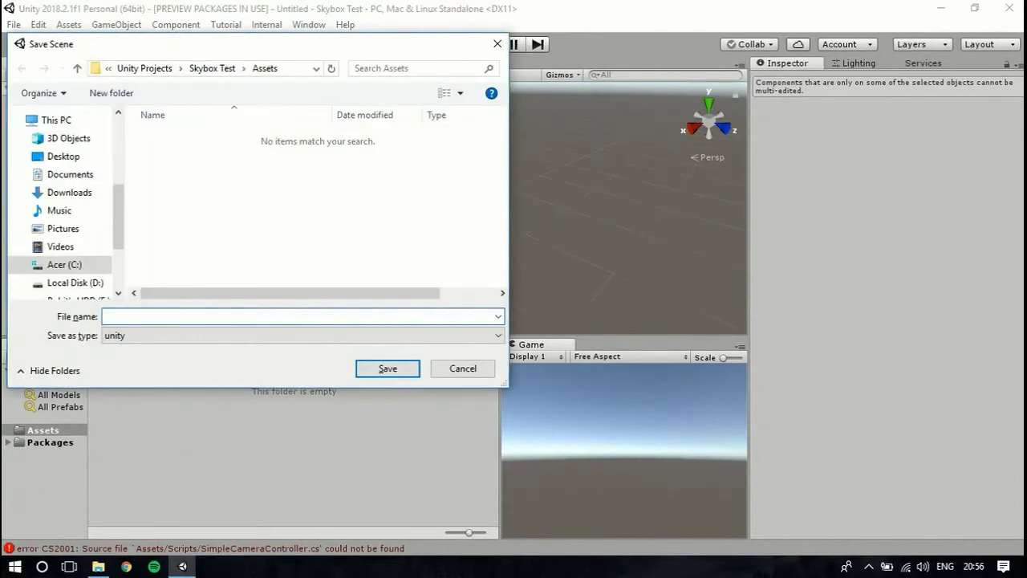
{"action": "type", "text": "1"}
{"action": "key", "text": "Return"}
{"action": "left_click", "coordinate": [124, 410]}
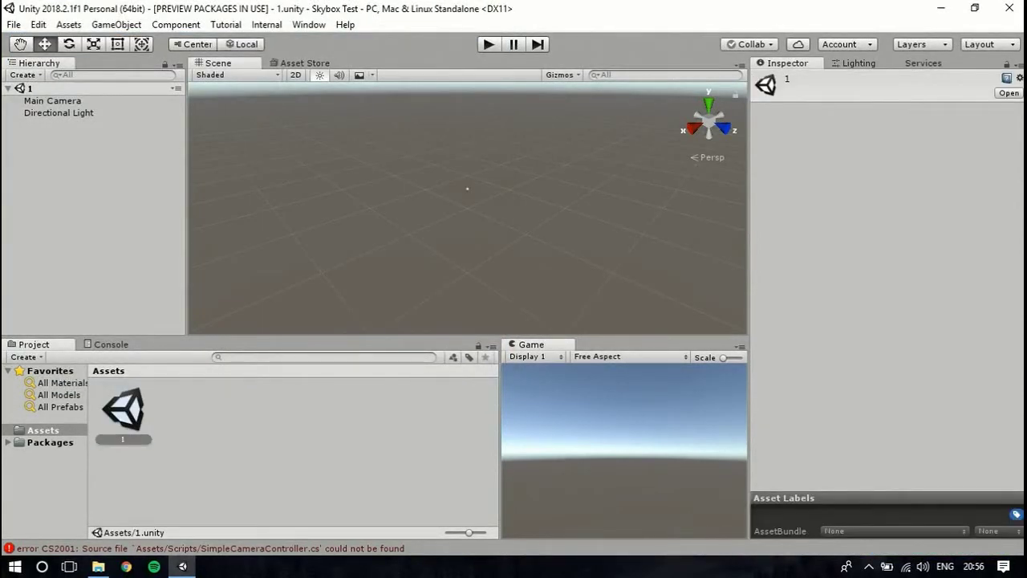
Check the Main Camera's Clear Flags options and the scene's environment lighting settings.
{"action": "left_click", "coordinate": [53, 101]}
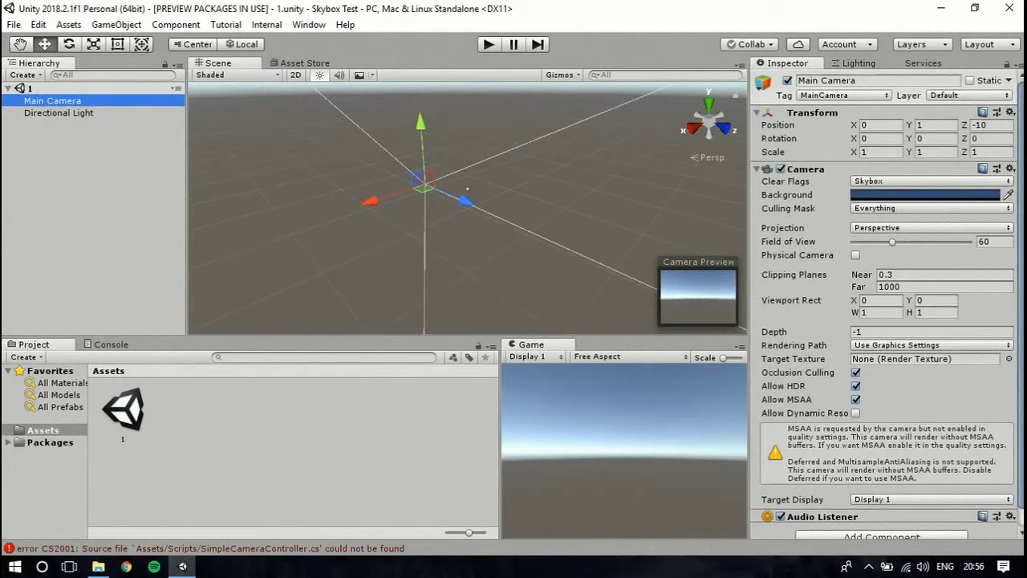
{"action": "left_click", "coordinate": [931, 181]}
{"action": "left_click", "coordinate": [930, 181]}
{"action": "left_click", "coordinate": [931, 181]}
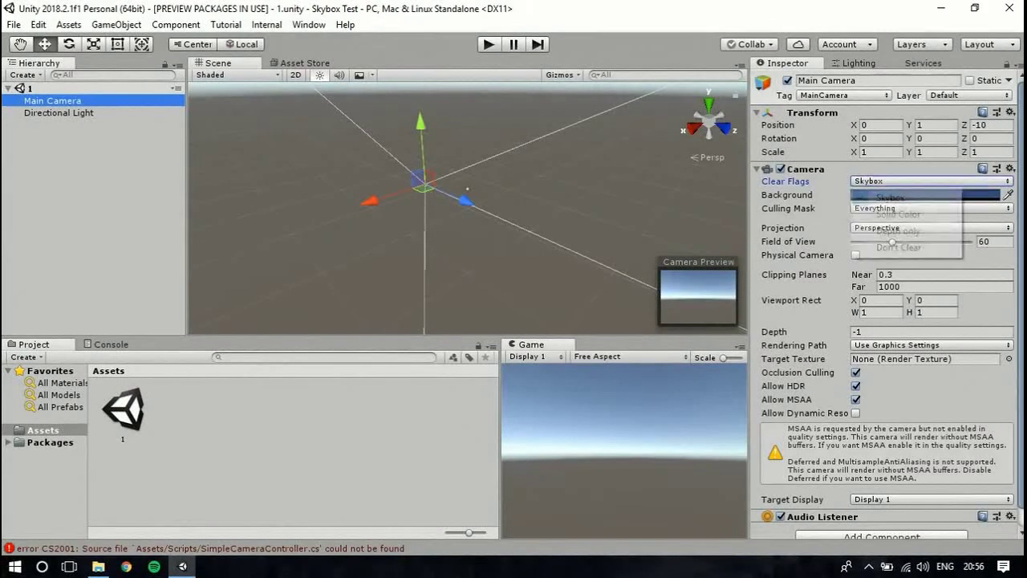
{"action": "left_click", "coordinate": [859, 63]}
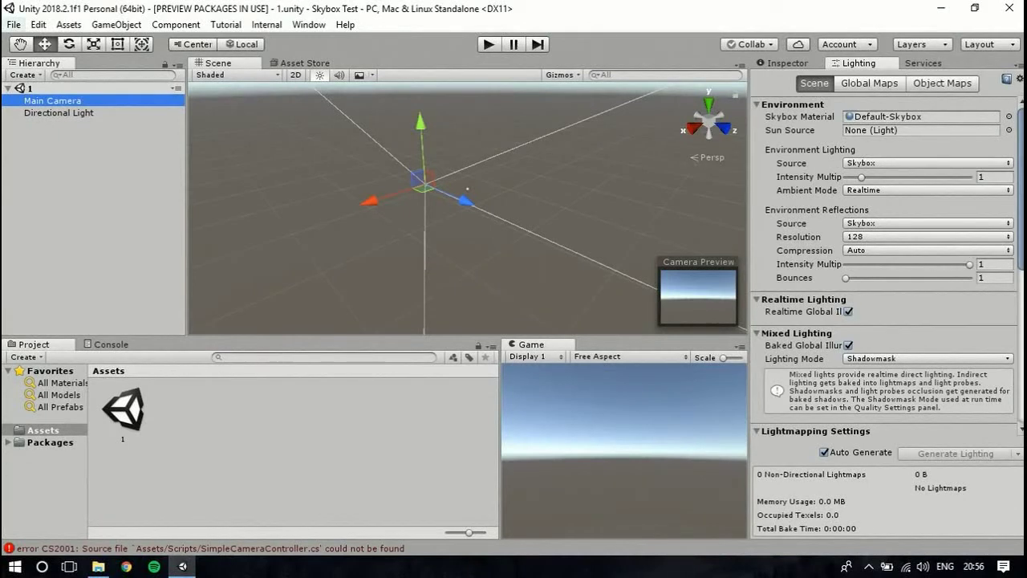
Open the project's Graphics settings and check which render pipeline assets can be chosen.
{"action": "left_click", "coordinate": [37, 24]}
{"action": "mouse_move", "coordinate": [80, 393]}
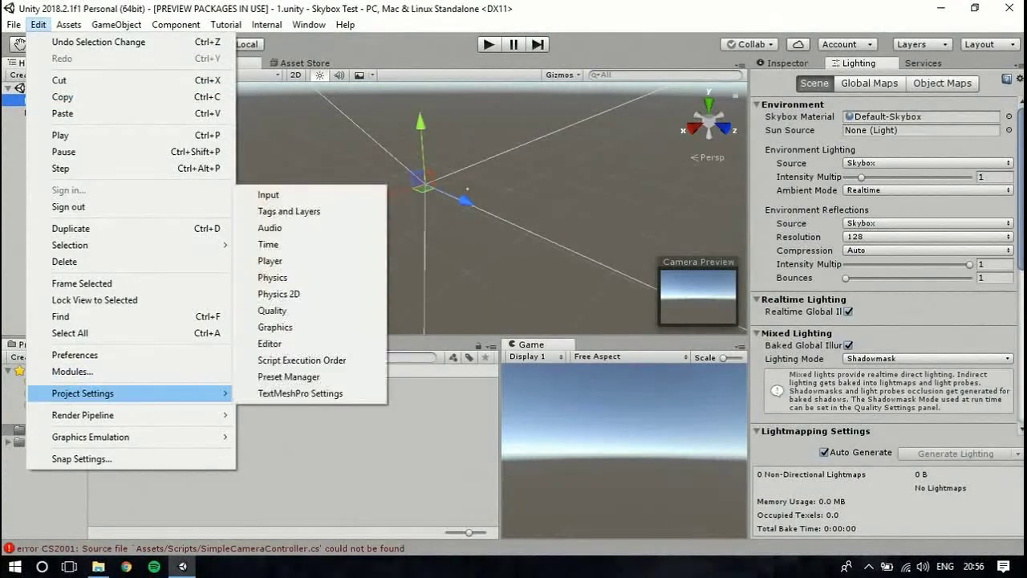
{"action": "left_click", "coordinate": [277, 326]}
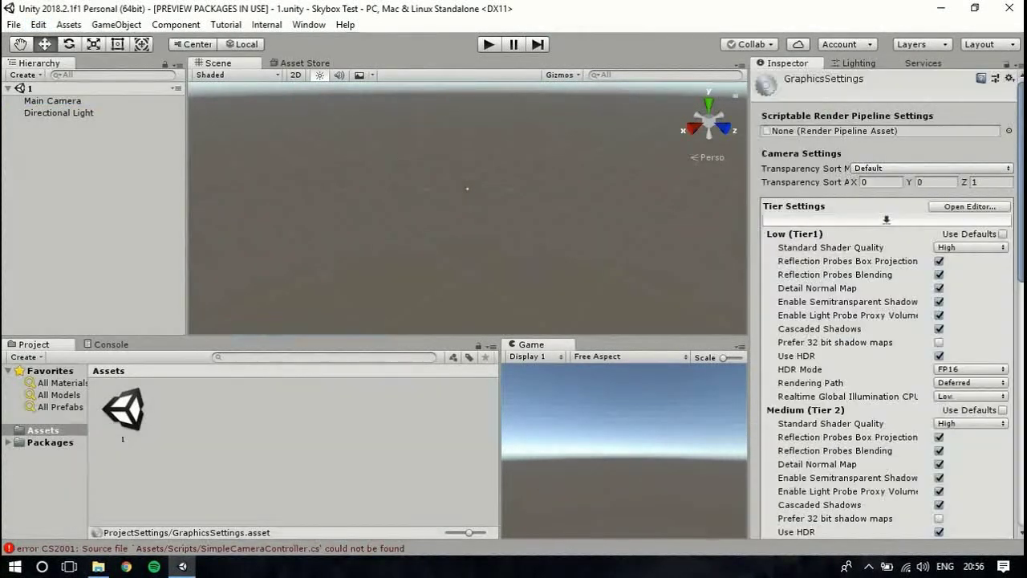
{"action": "left_click", "coordinate": [1009, 131]}
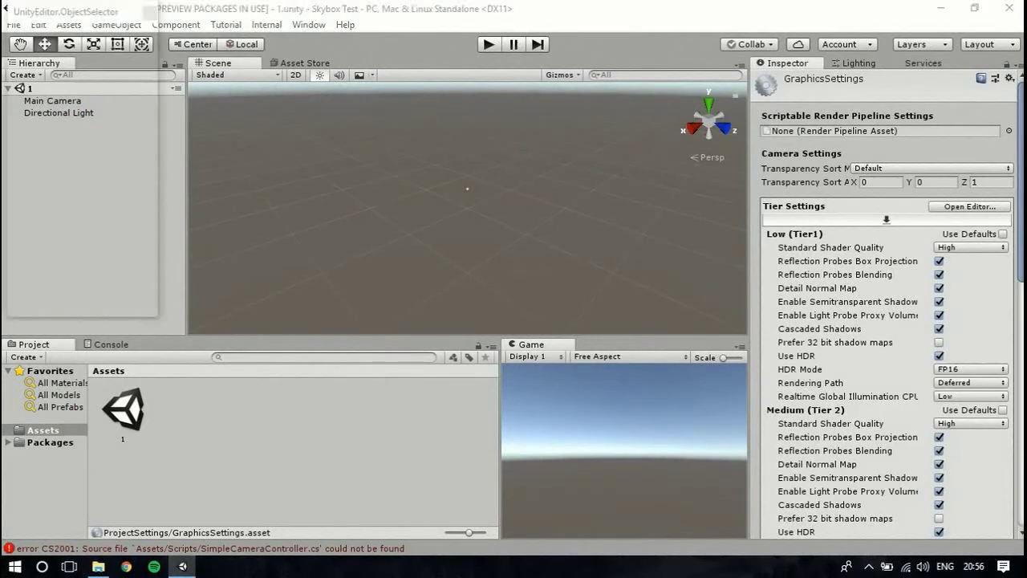
{"action": "left_click", "coordinate": [151, 12]}
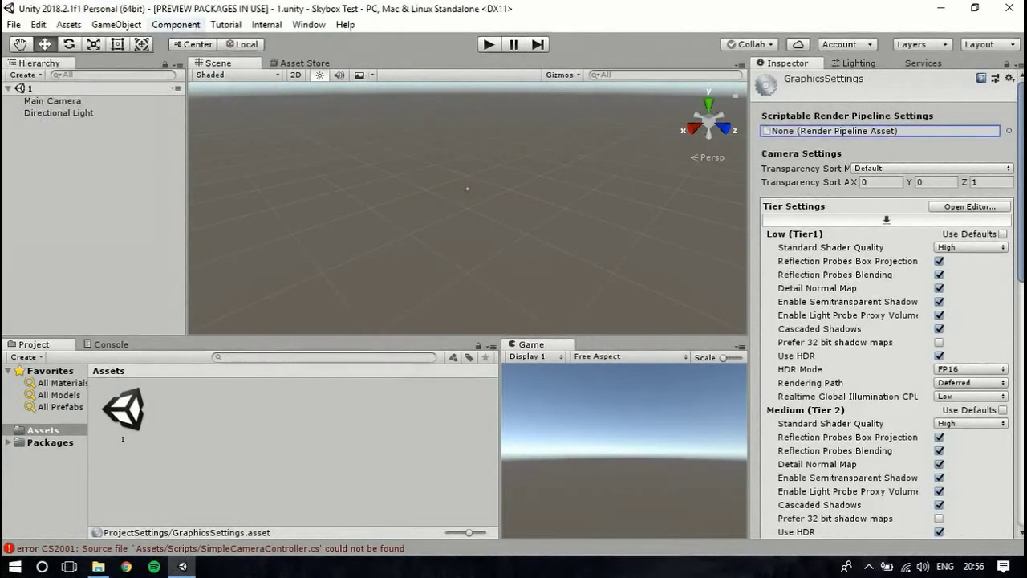
Assign HDRenderPipelineAsset from the HD Render Pipeline package's HDRP folder as the Scriptable Render Pipeline asset.
{"action": "left_click", "coordinate": [8, 442]}
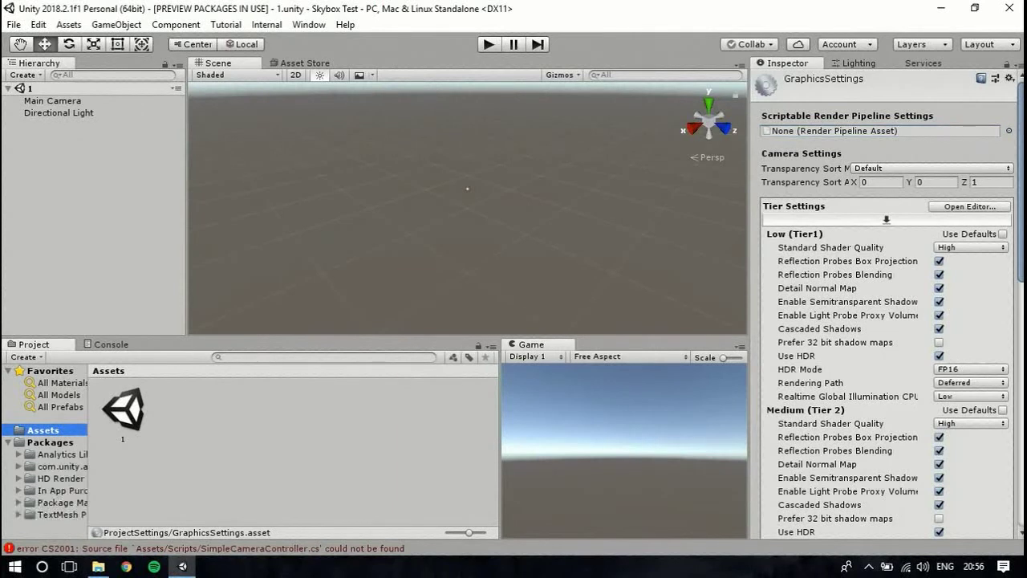
{"action": "left_click", "coordinate": [18, 478]}
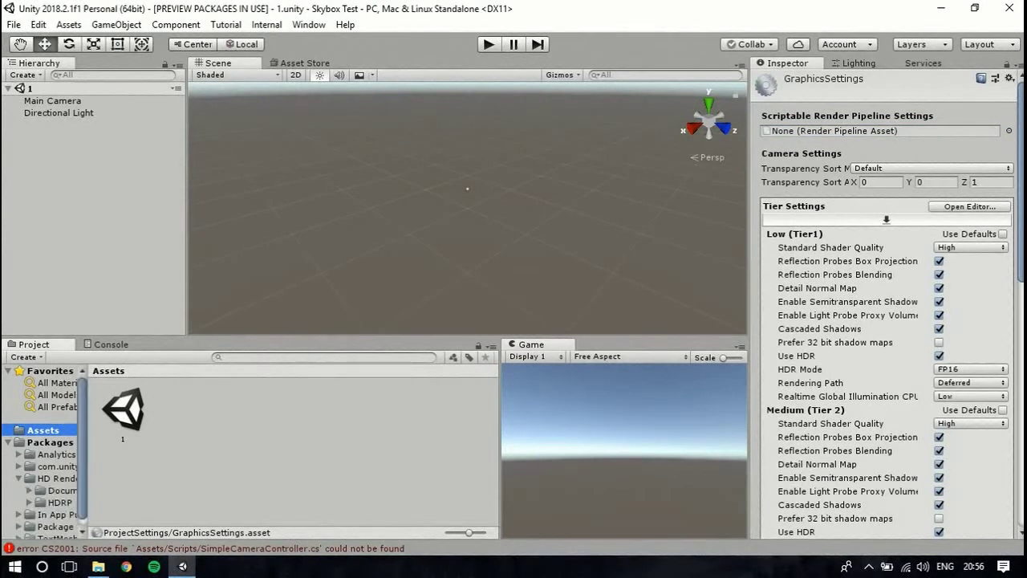
{"action": "left_click", "coordinate": [59, 503]}
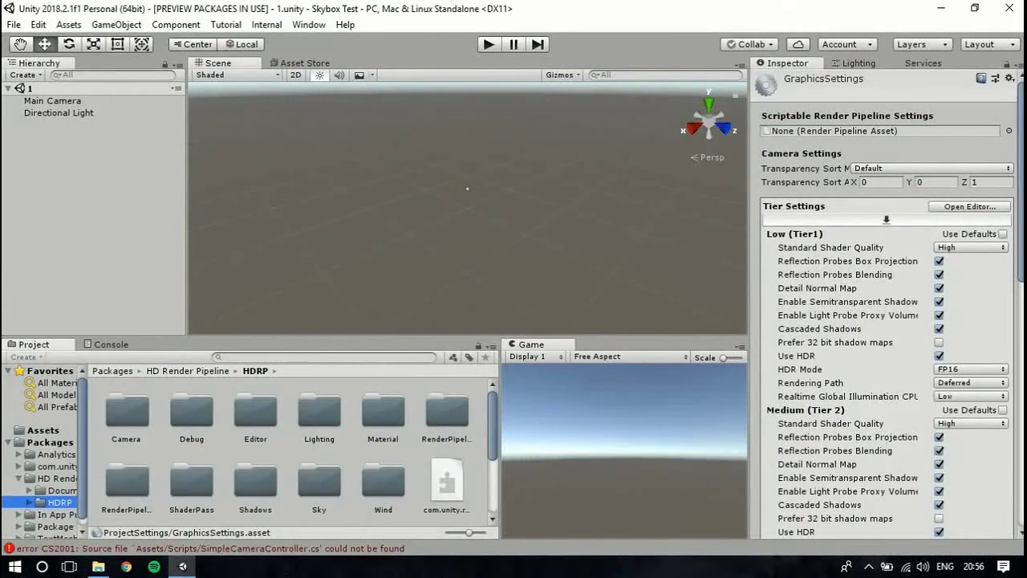
{"action": "scroll", "coordinate": [301, 451], "scroll_direction": "down", "scroll_amount": 3}
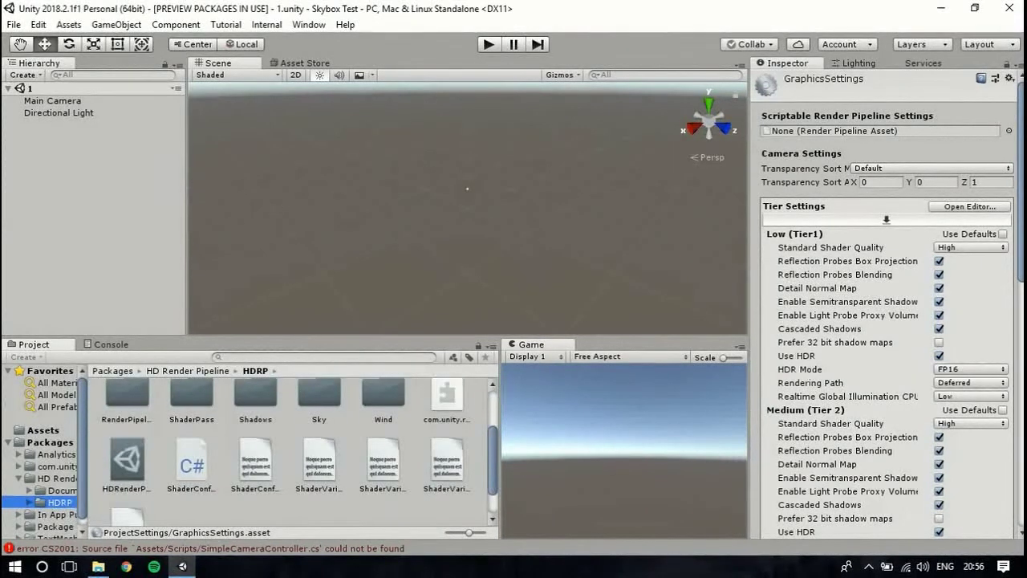
{"action": "left_click_drag", "start_coordinate": [127, 460], "coordinate": [882, 131]}
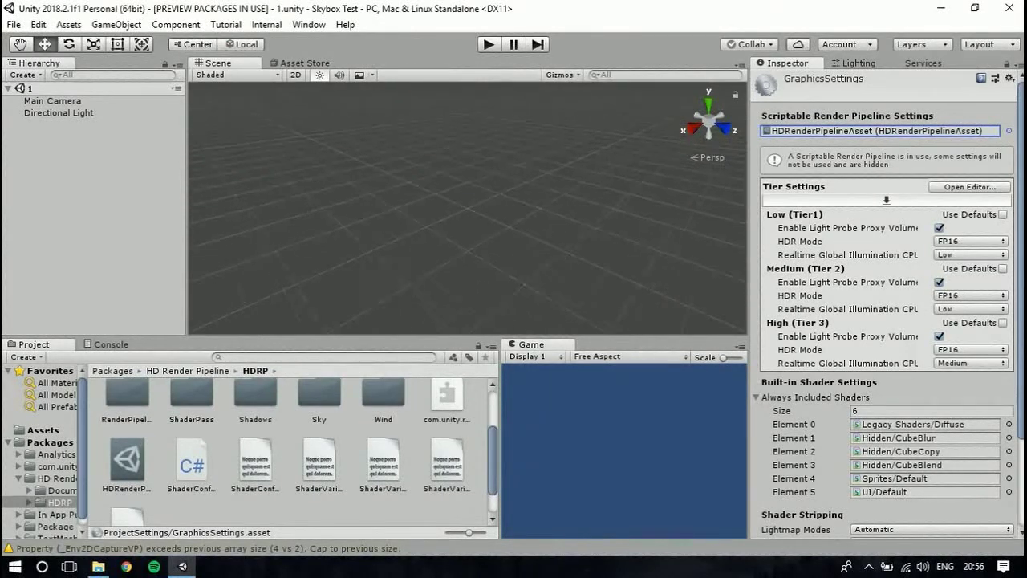
Check the Main Camera's background clearing options under the HD render pipeline.
{"action": "left_click", "coordinate": [53, 101]}
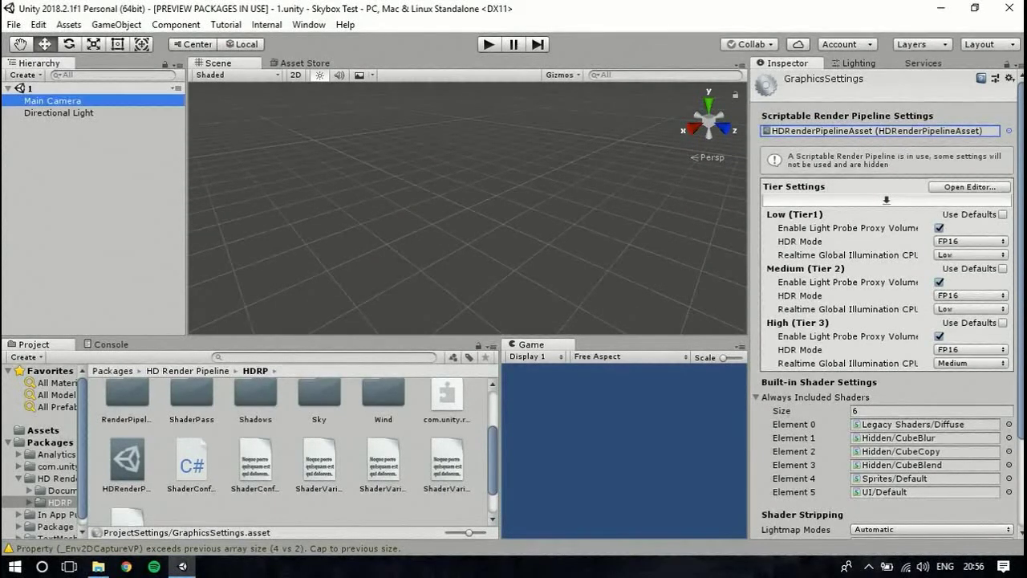
{"action": "left_click", "coordinate": [923, 181]}
{"action": "left_click", "coordinate": [907, 197]}
Look through the project's materials for one to use as the scene's Skybox Material.
{"action": "left_click", "coordinate": [859, 64]}
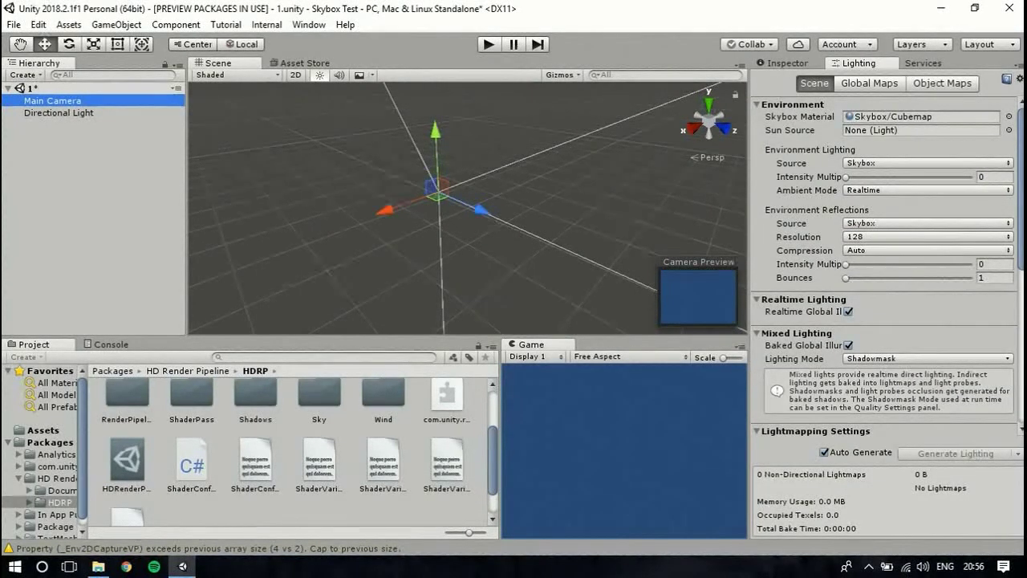
{"action": "left_click", "coordinate": [1008, 118]}
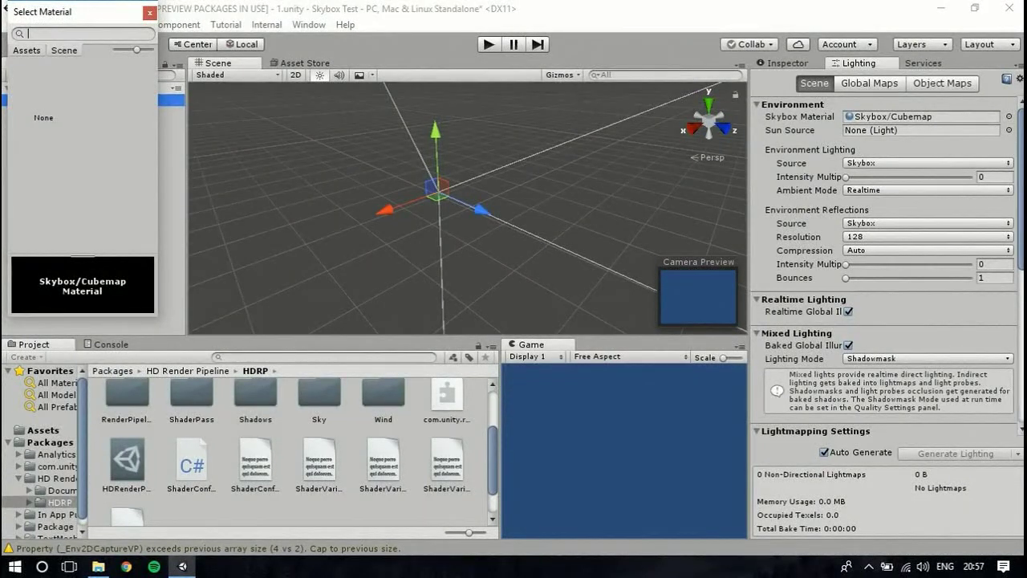
{"action": "left_click", "coordinate": [27, 49]}
{"action": "scroll", "coordinate": [82, 154], "scroll_direction": "down", "scroll_amount": 5}
{"action": "double_click", "coordinate": [46, 79]}
{"action": "scroll", "coordinate": [292, 449], "scroll_direction": "up", "scroll_amount": 2}
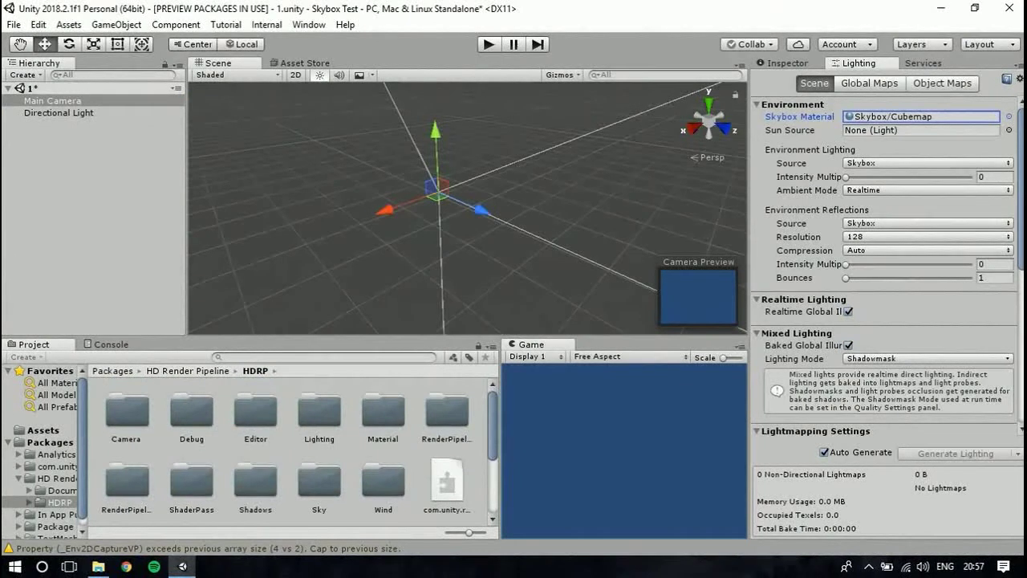
Search the Asset Store for "sky" and restrict the results to free assets only.
{"action": "left_click", "coordinate": [304, 64]}
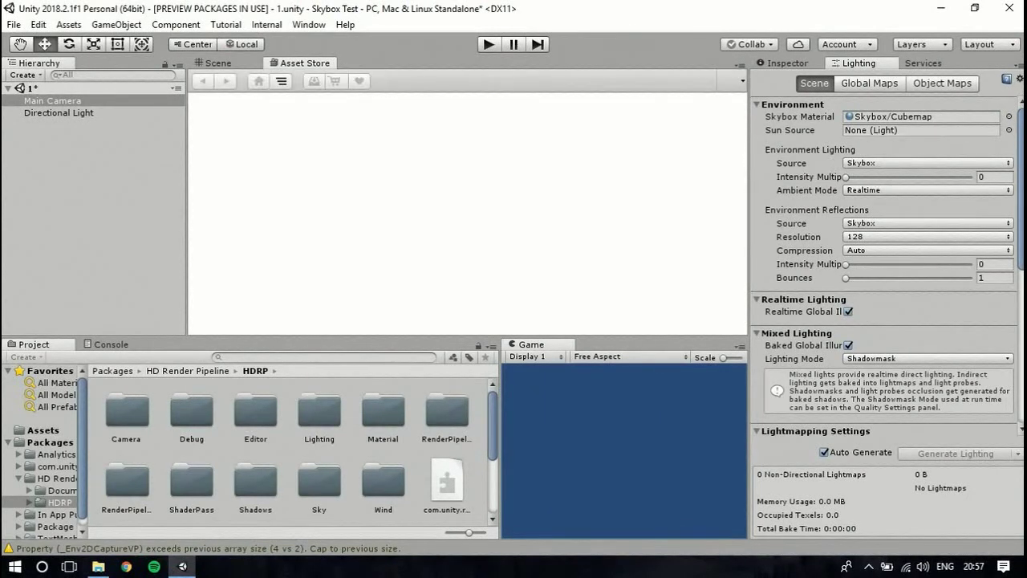
{"action": "left_click", "coordinate": [201, 109]}
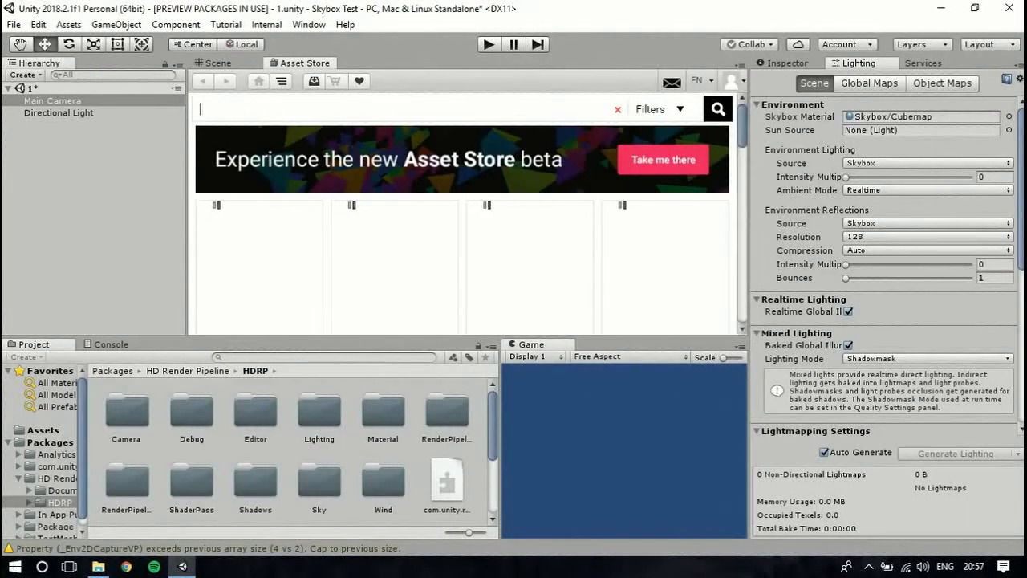
{"action": "type", "text": "sky"}
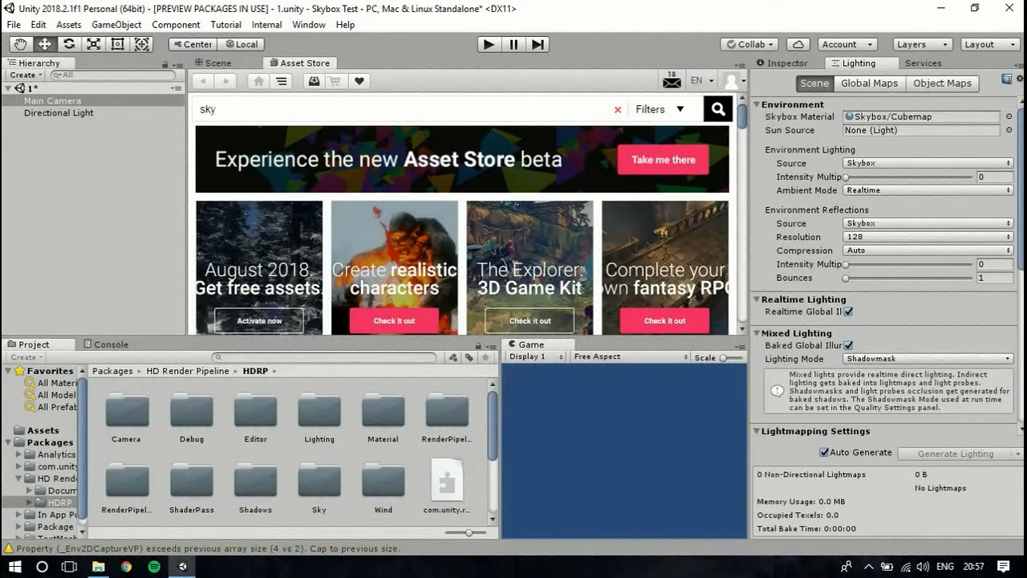
{"action": "key", "text": "BackSpace"}
{"action": "key", "text": "BackSpace"}
{"action": "key", "text": "BackSpace"}
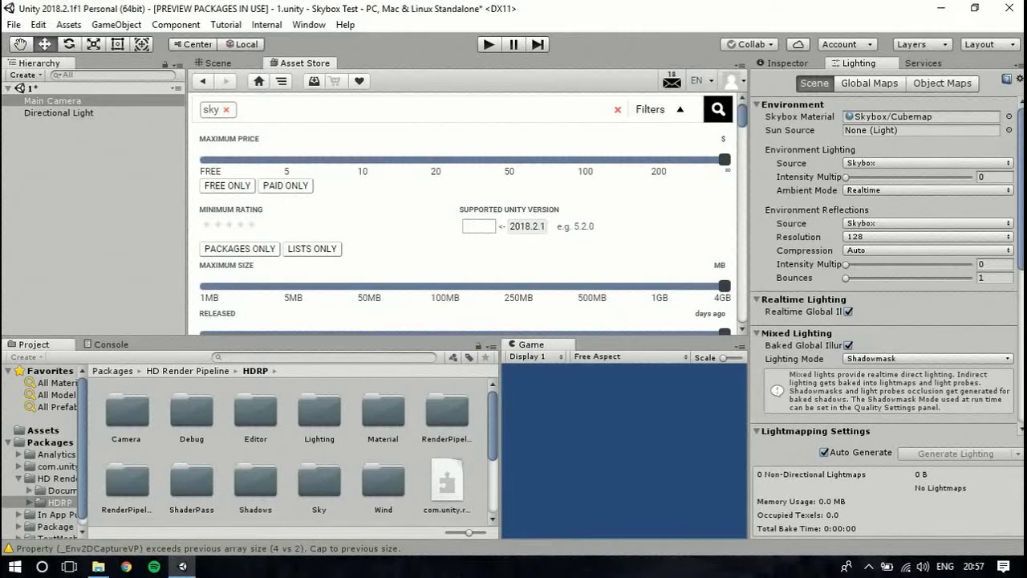
{"action": "left_click", "coordinate": [227, 185]}
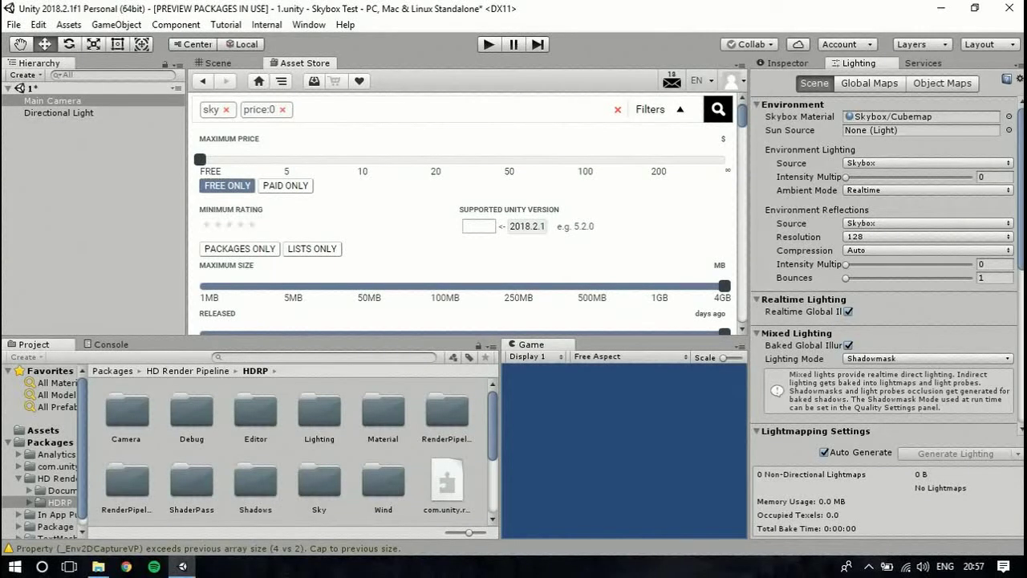
Find the FREE Skybox - Cubemap Extended asset by BOXOPHOBIC among the search results and open its page.
{"action": "scroll", "coordinate": [461, 213], "scroll_direction": "down", "scroll_amount": 5}
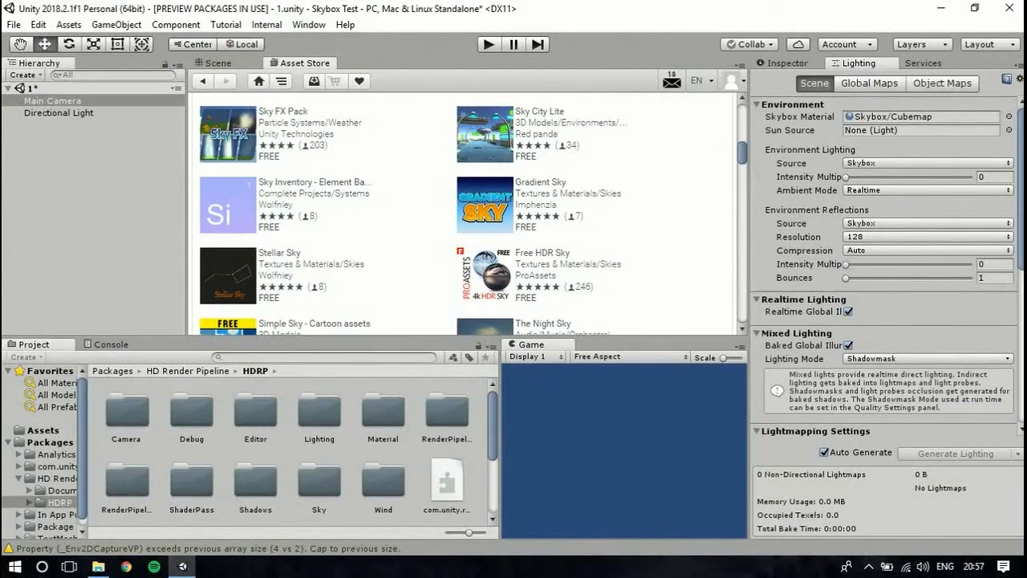
{"action": "scroll", "coordinate": [462, 213], "scroll_direction": "up", "scroll_amount": 1}
{"action": "scroll", "coordinate": [461, 212], "scroll_direction": "down", "scroll_amount": 5}
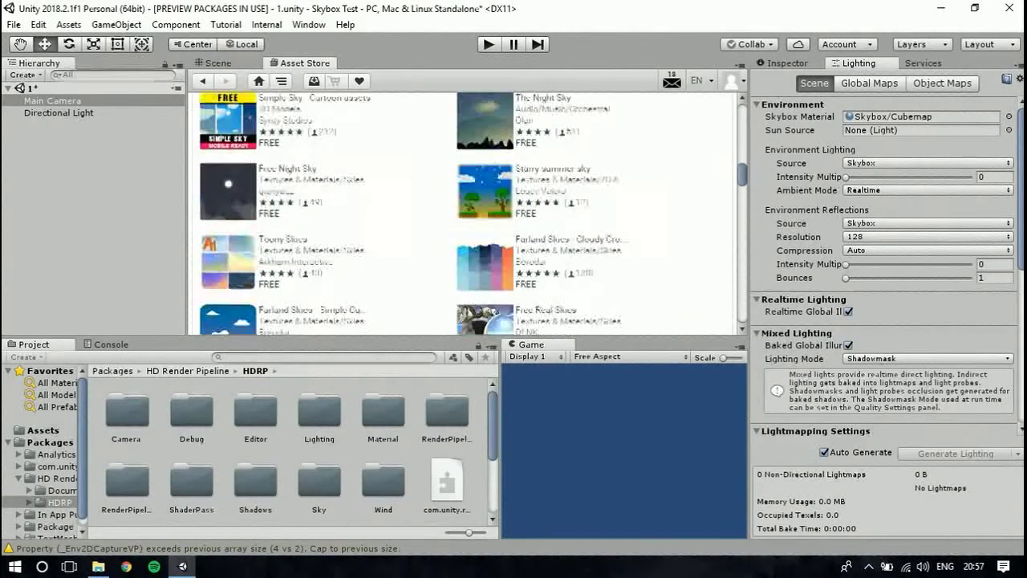
{"action": "scroll", "coordinate": [461, 212], "scroll_direction": "up", "scroll_amount": 1}
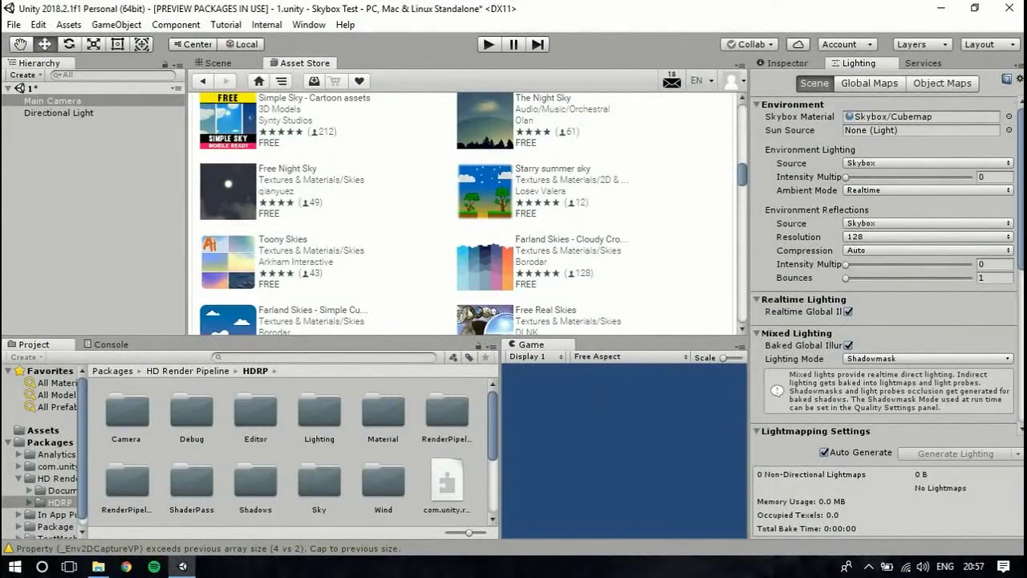
{"action": "scroll", "coordinate": [461, 213], "scroll_direction": "down", "scroll_amount": 1}
{"action": "scroll", "coordinate": [461, 213], "scroll_direction": "up", "scroll_amount": 1}
{"action": "scroll", "coordinate": [462, 212], "scroll_direction": "down", "scroll_amount": 3}
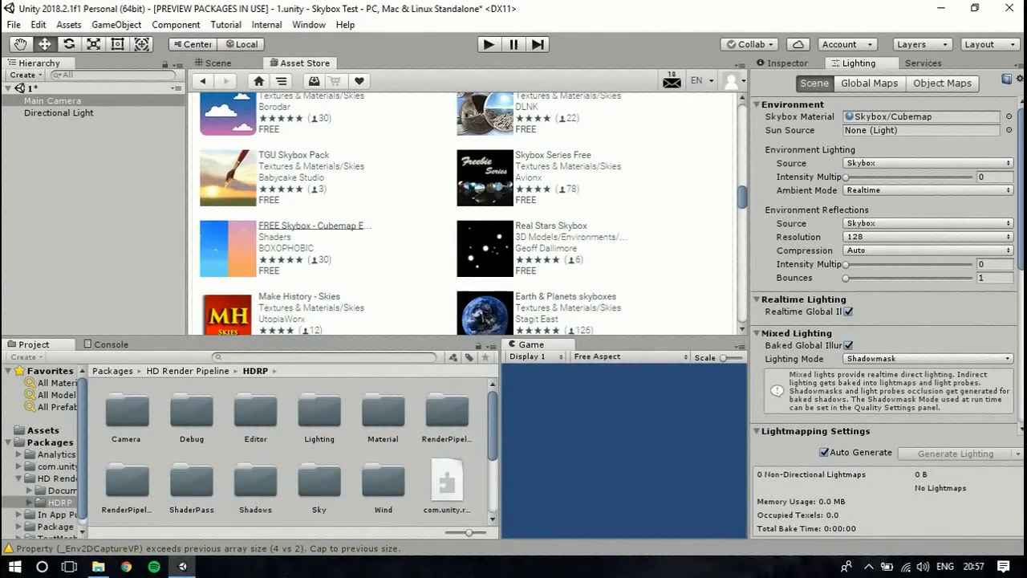
{"action": "left_click", "coordinate": [312, 226]}
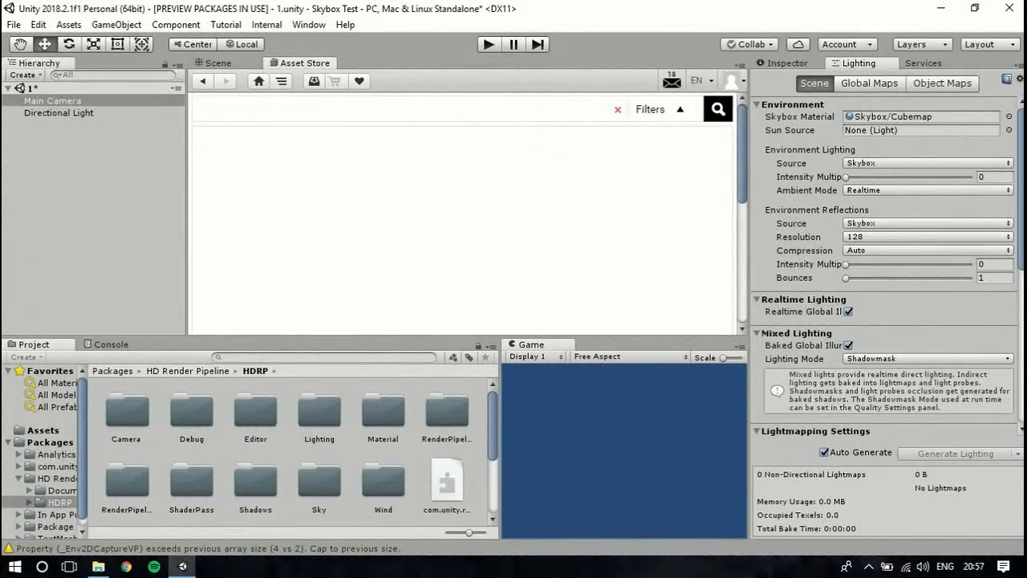
Import the complete FREE Skybox - Cubemap Extended package into the project.
{"action": "scroll", "coordinate": [461, 212], "scroll_direction": "down", "scroll_amount": 5}
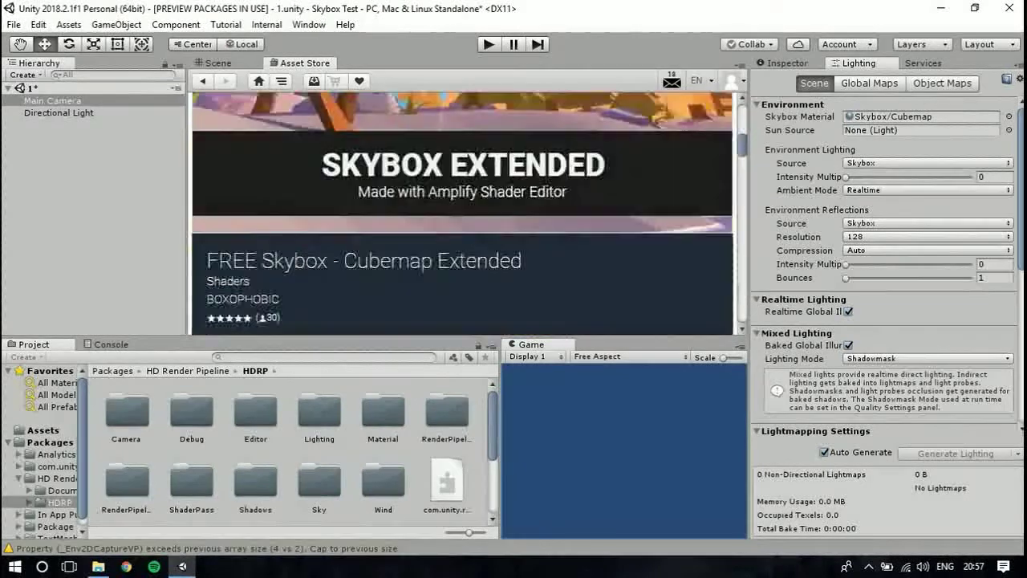
{"action": "scroll", "coordinate": [462, 212], "scroll_direction": "up", "scroll_amount": 2}
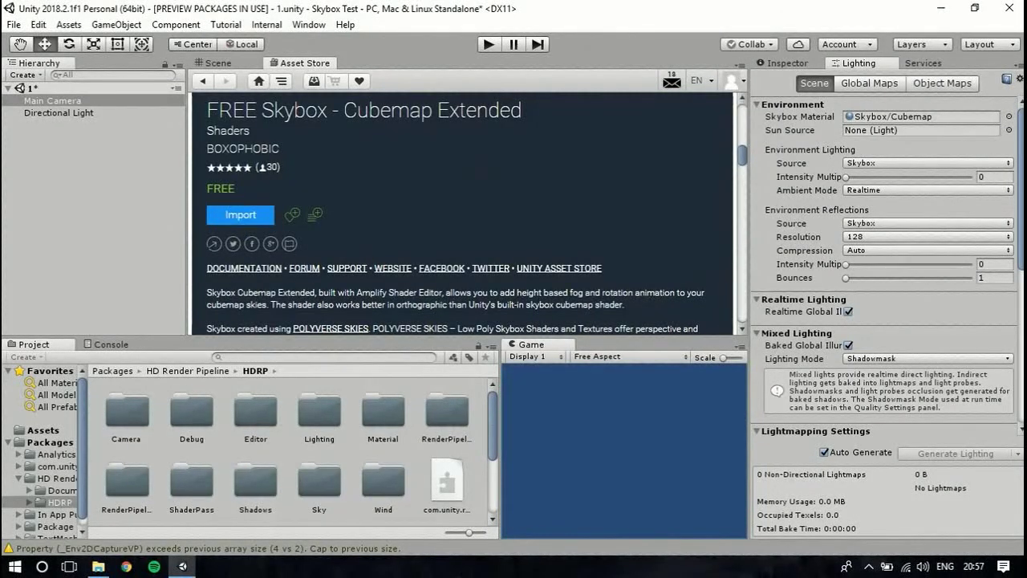
{"action": "left_click", "coordinate": [240, 215]}
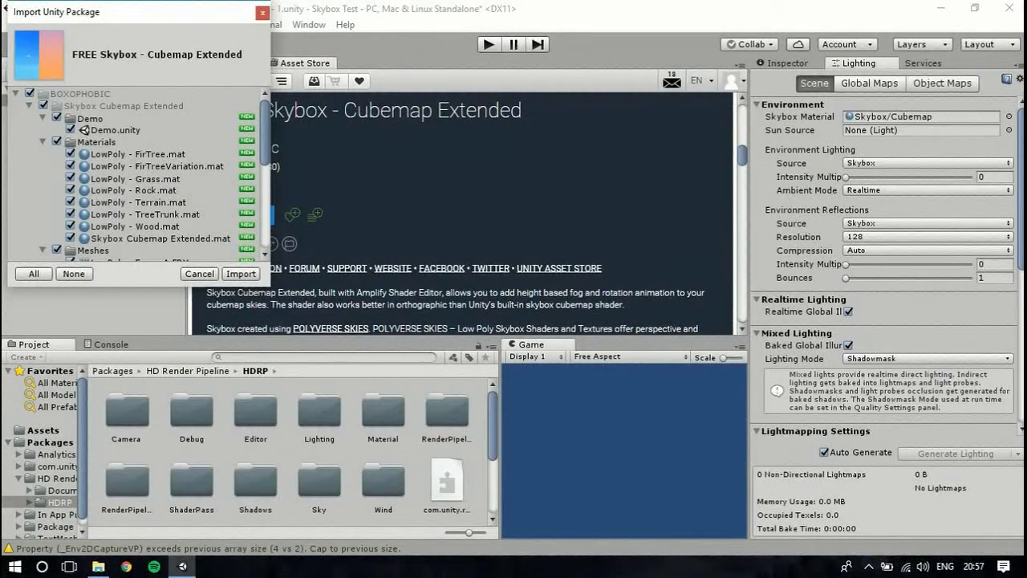
{"action": "left_click", "coordinate": [241, 274]}
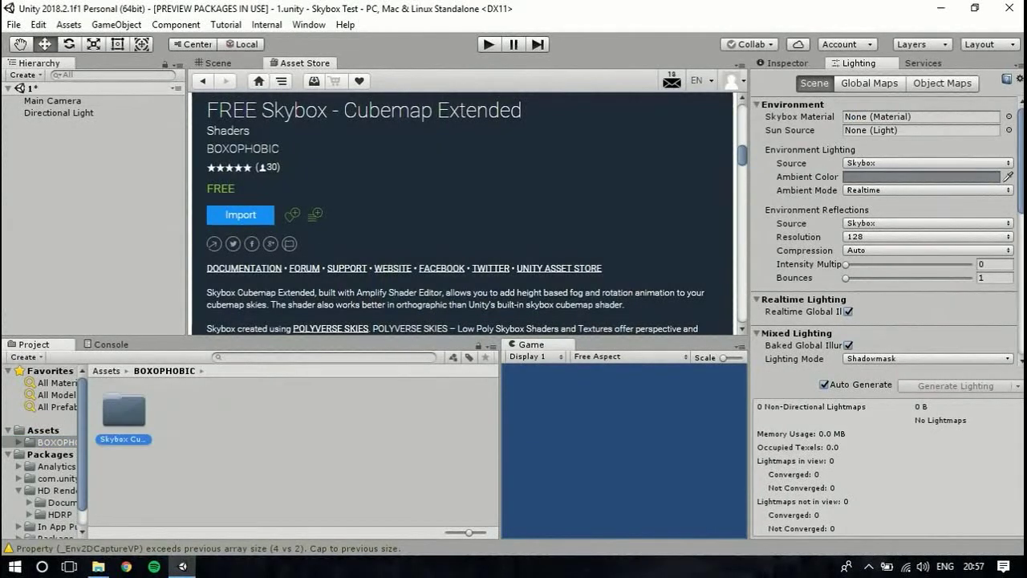
Try to assign the Skybox Cubemap Extended material from the imported package's Materials folder as the scene's Skybox Material.
{"action": "double_click", "coordinate": [123, 411]}
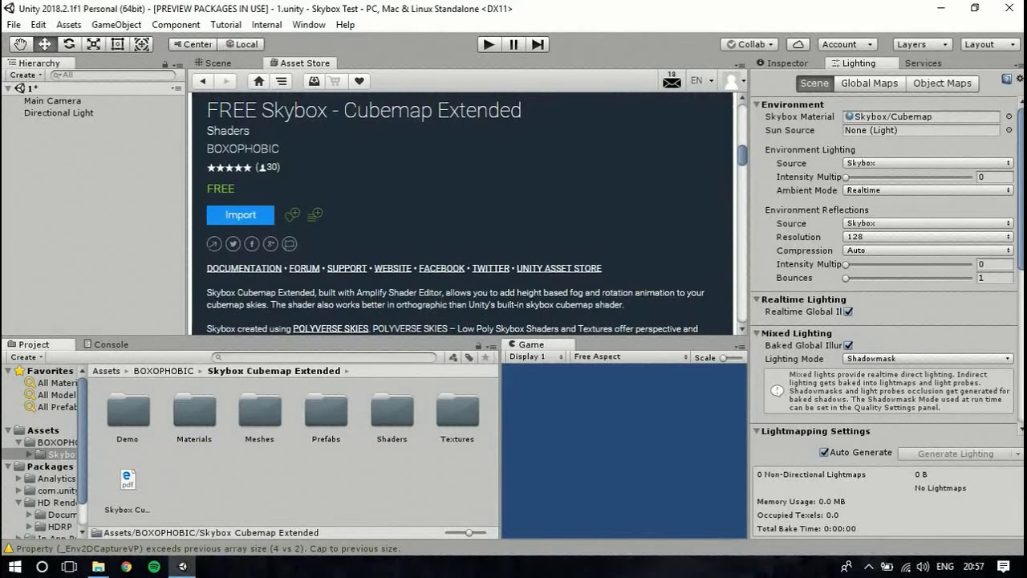
{"action": "left_click", "coordinate": [194, 412]}
{"action": "left_click", "coordinate": [194, 482]}
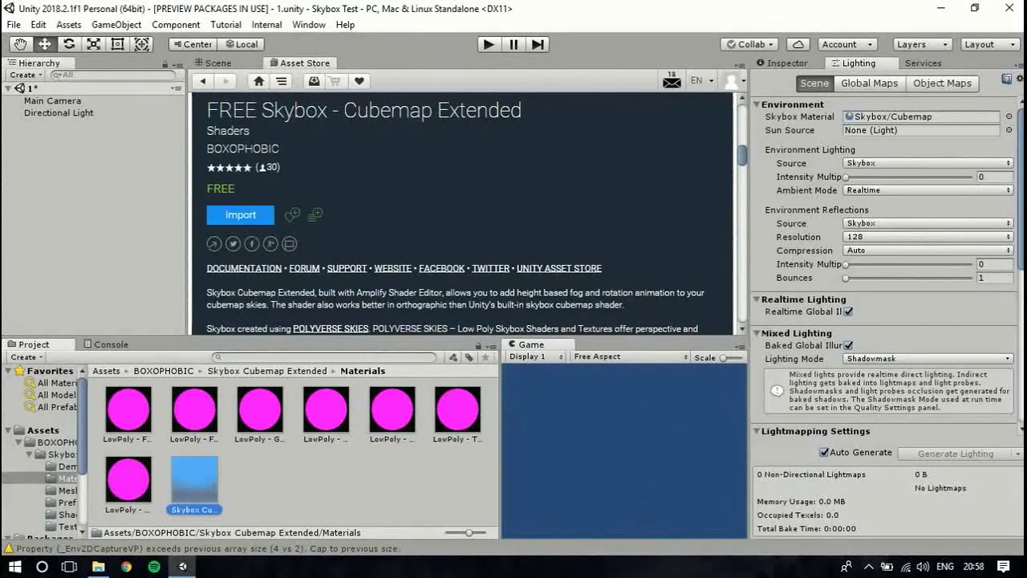
{"action": "left_click_drag", "start_coordinate": [195, 481], "coordinate": [915, 118]}
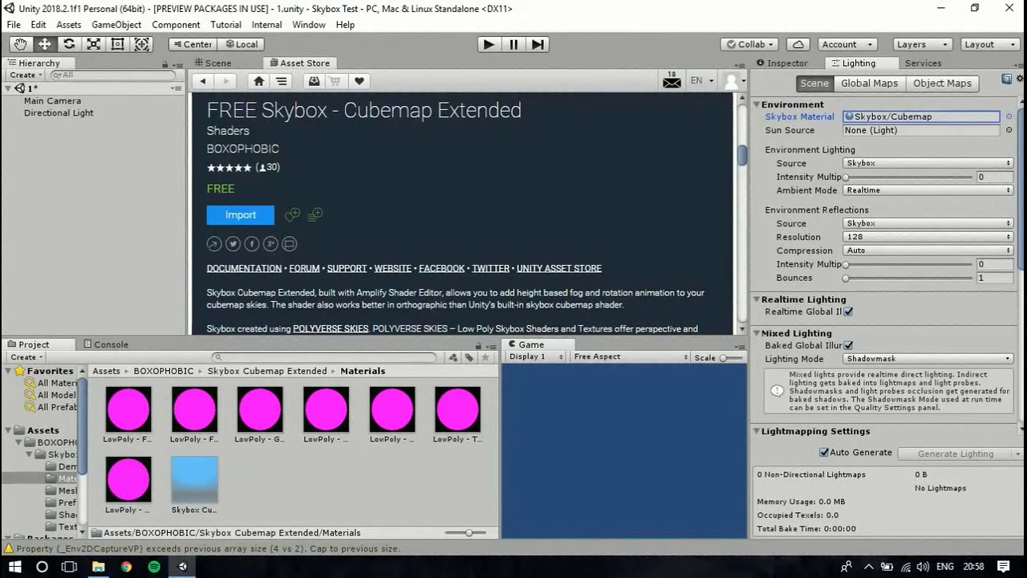
{"action": "left_click", "coordinate": [217, 63]}
{"action": "left_click_drag", "start_coordinate": [194, 481], "coordinate": [915, 118]}
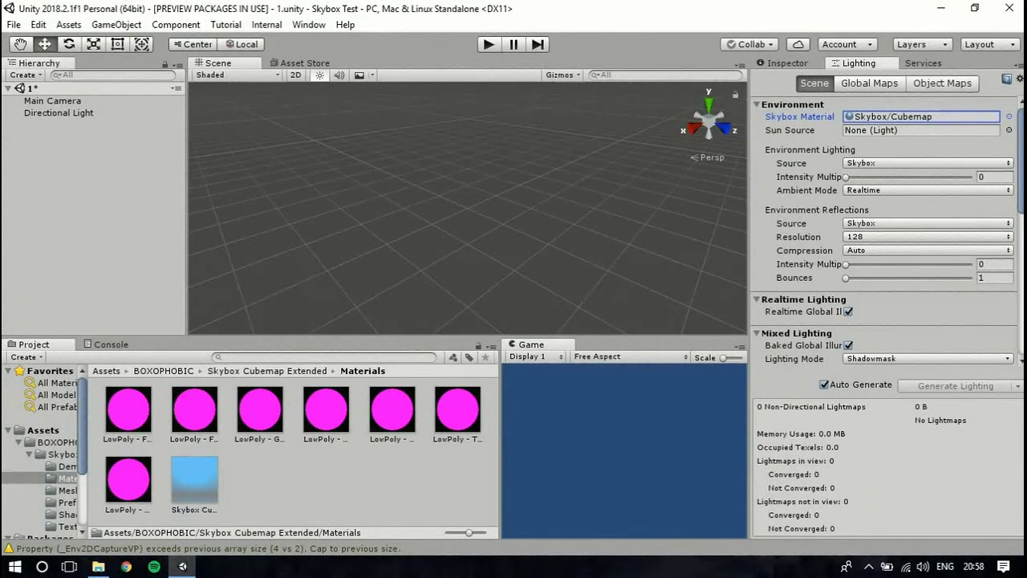
Upgrade all project materials to High Definition materials, accepting that the existing ones are overwritten.
{"action": "left_click", "coordinate": [194, 411]}
{"action": "left_click", "coordinate": [37, 25]}
{"action": "mouse_move", "coordinate": [82, 393]}
{"action": "mouse_move", "coordinate": [83, 415]}
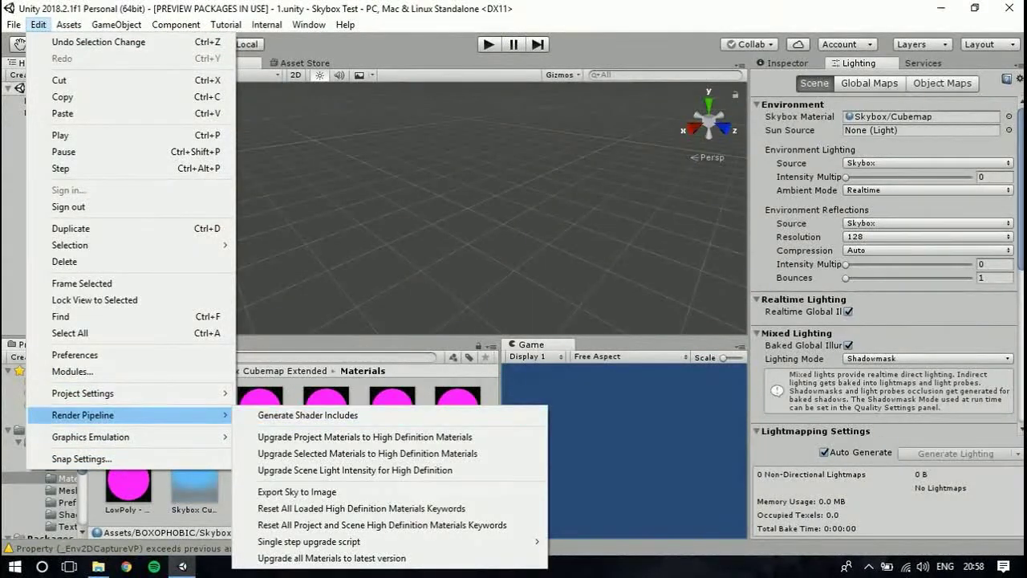
{"action": "left_click", "coordinate": [364, 437]}
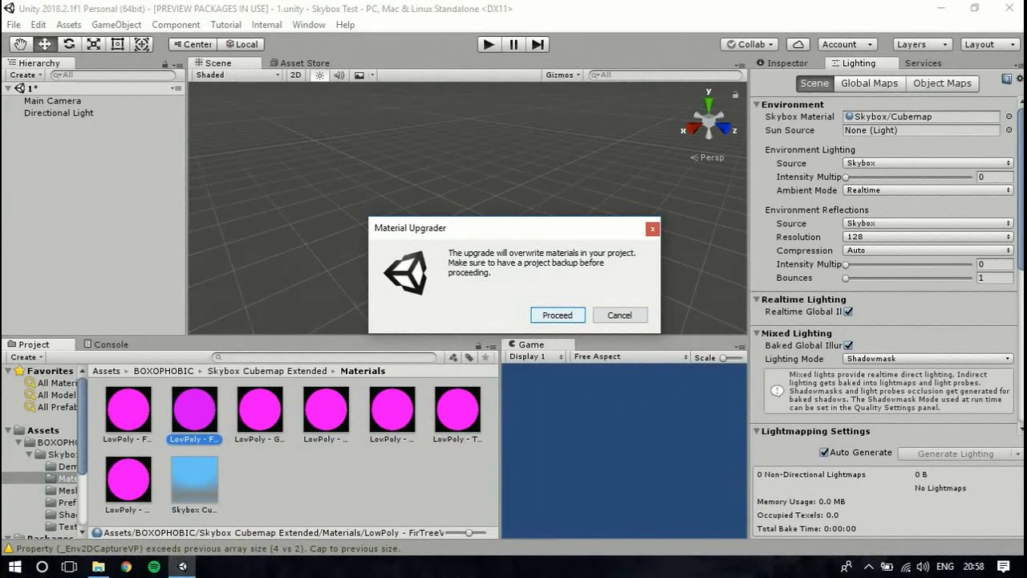
{"action": "left_click", "coordinate": [557, 316]}
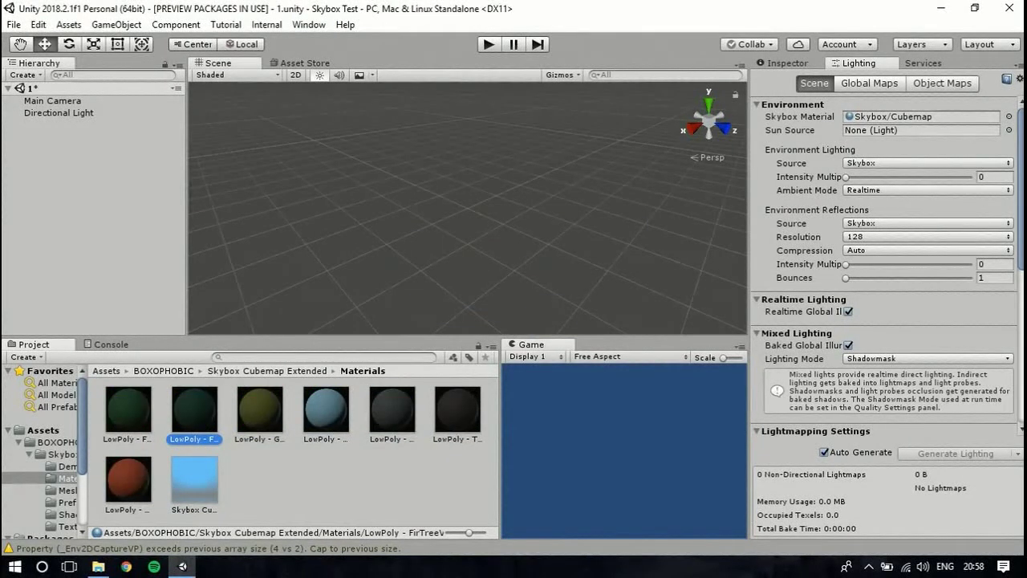
{"action": "left_click", "coordinate": [194, 481]}
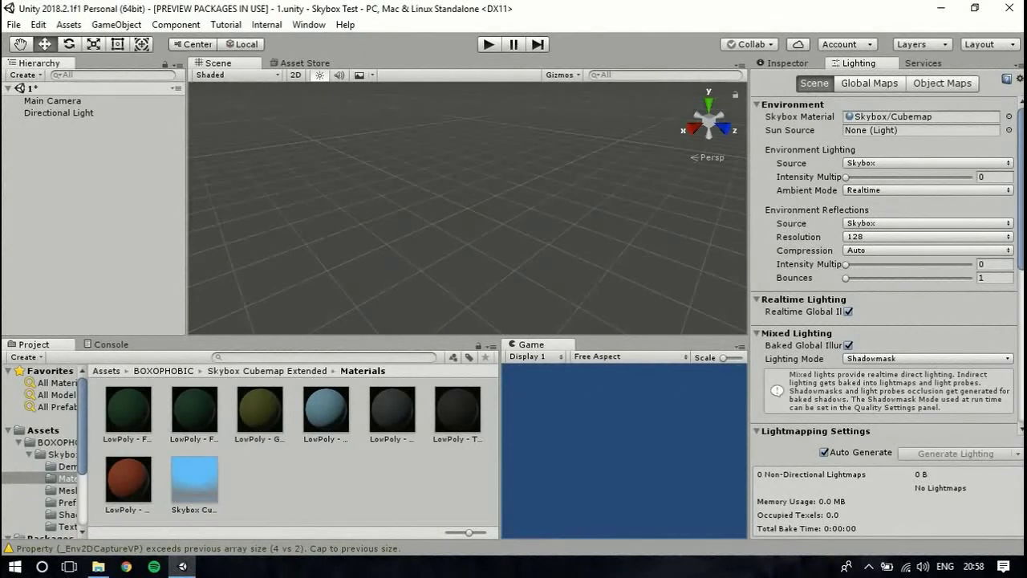
Create an empty game object in the scene and name it Skybox.
{"action": "right_click", "coordinate": [60, 182]}
{"action": "key", "text": "Escape"}
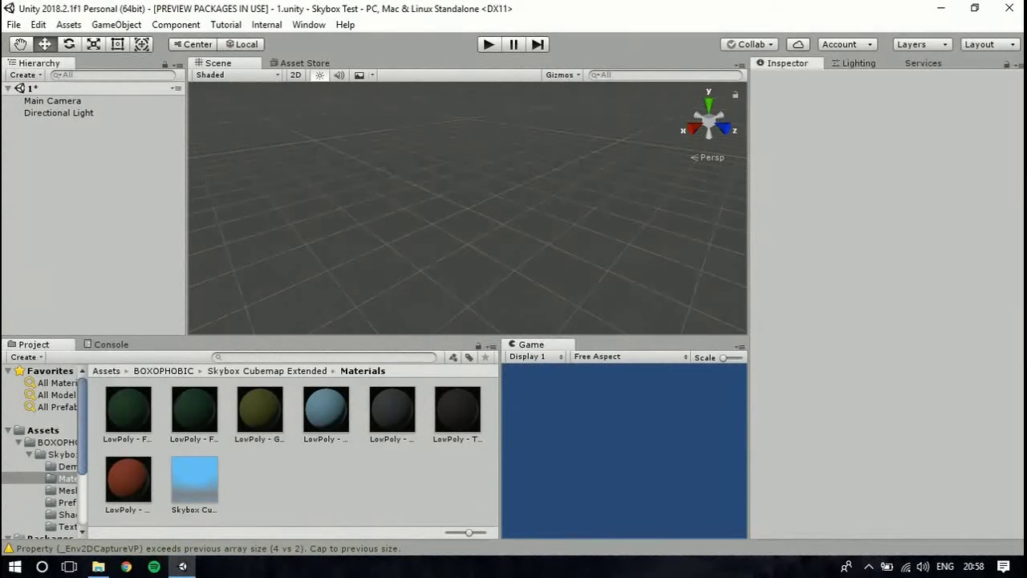
{"action": "right_click", "coordinate": [44, 162]}
{"action": "left_click", "coordinate": [89, 286]}
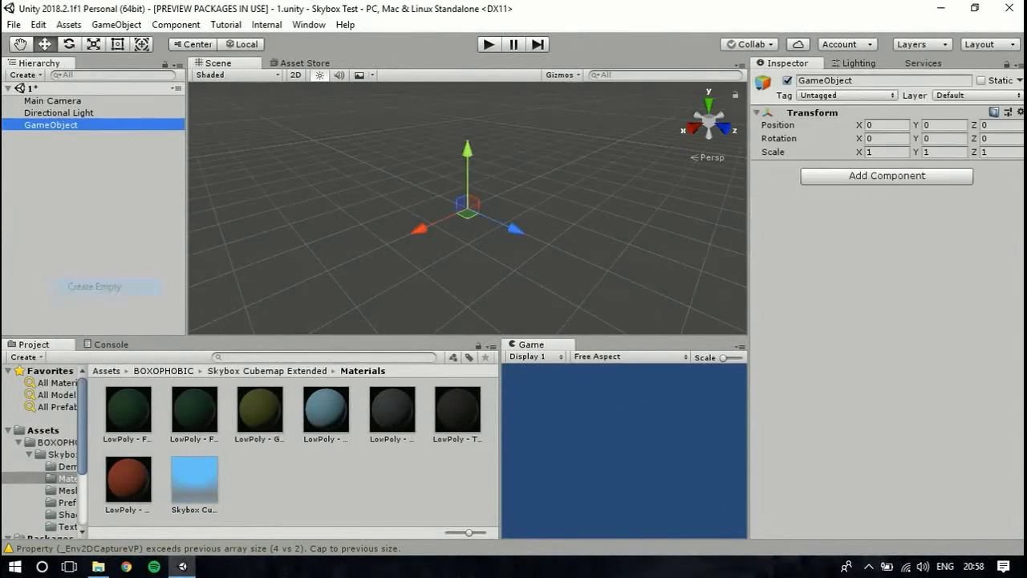
{"action": "key", "text": "F2"}
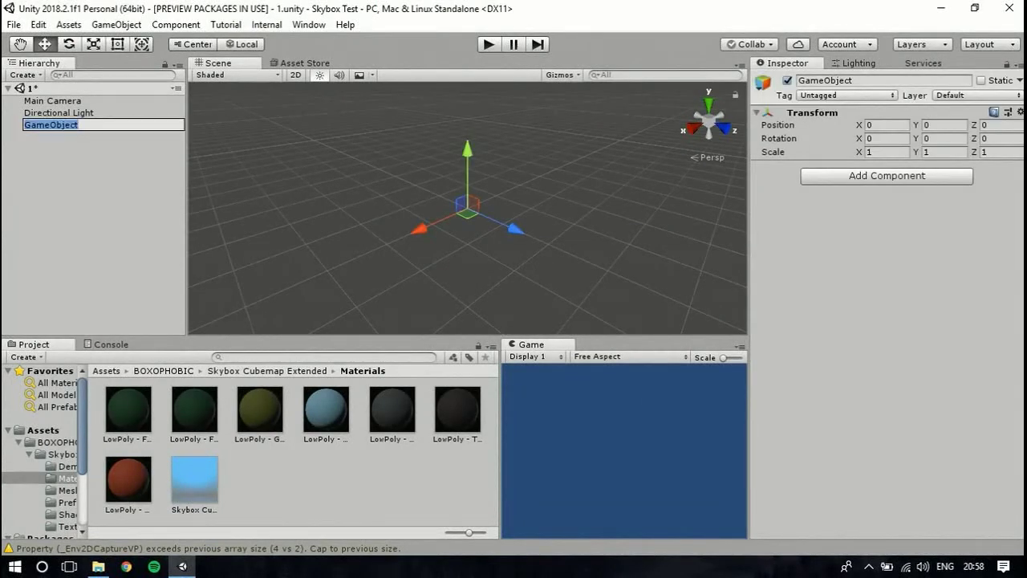
{"action": "type", "text": "Sk"}
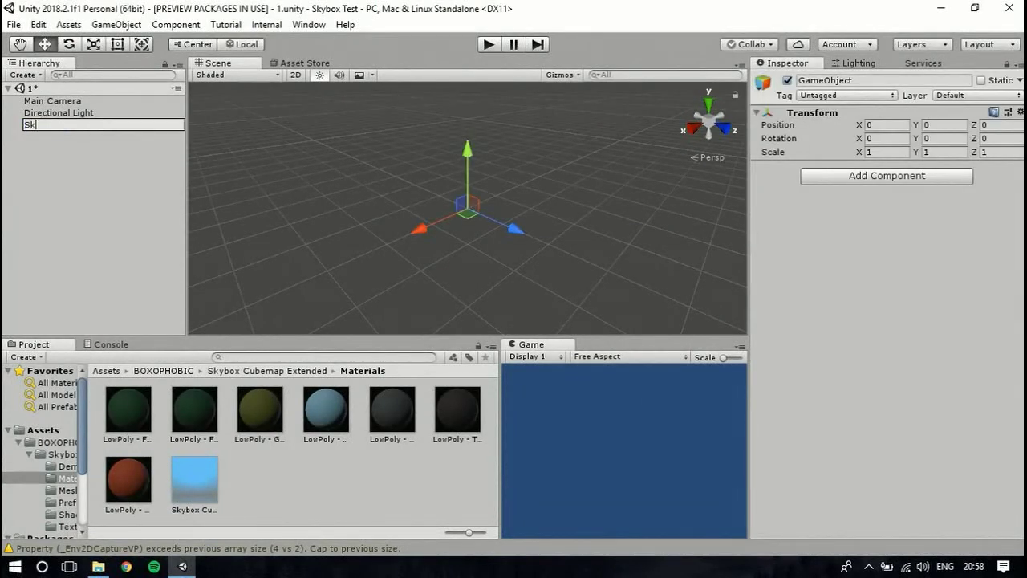
{"action": "type", "text": "ybox"}
{"action": "key", "text": "Return"}
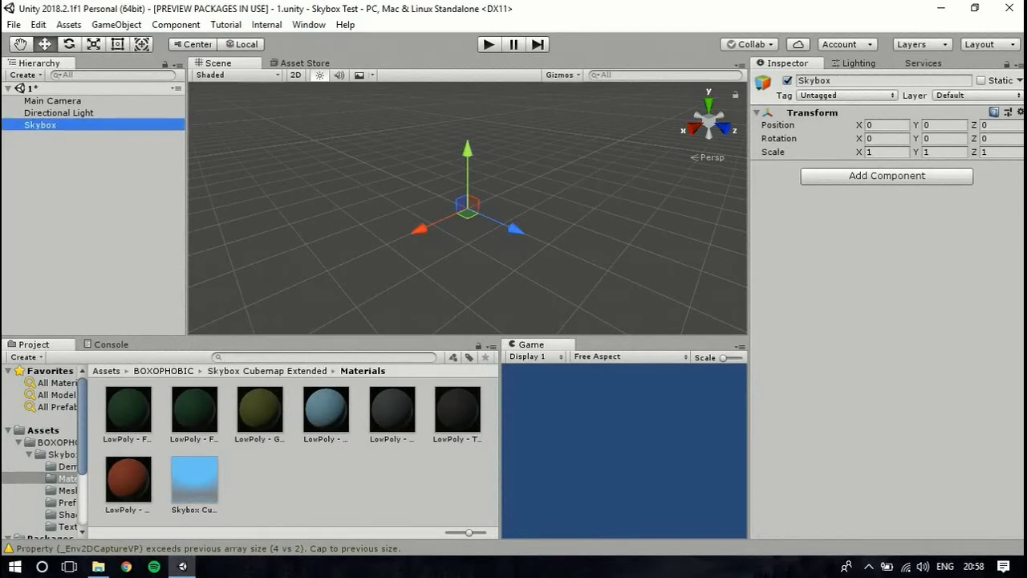
Add a Volume component to the Skybox object and create a new profile for it.
{"action": "left_click", "coordinate": [887, 176]}
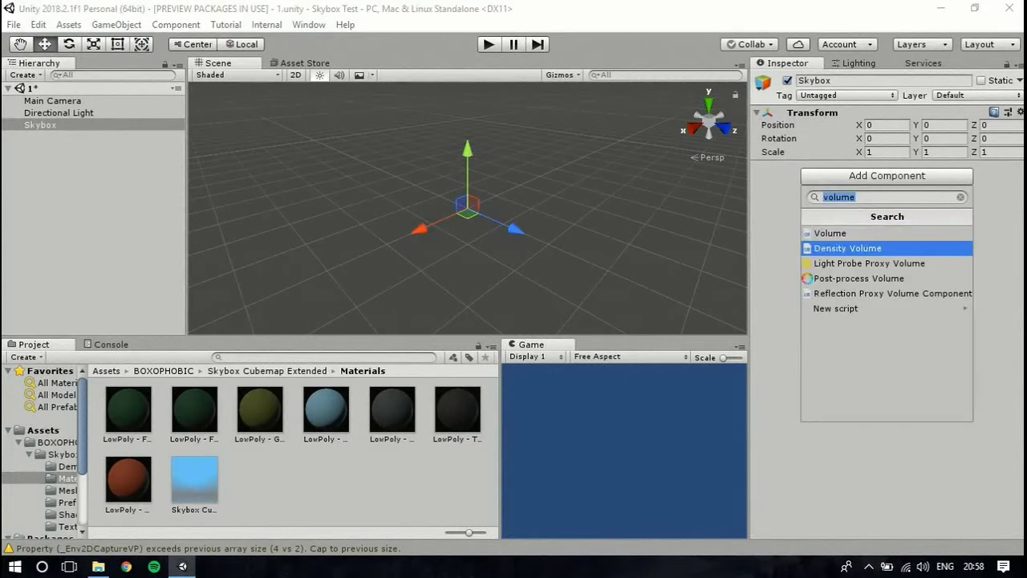
{"action": "key", "text": "Up"}
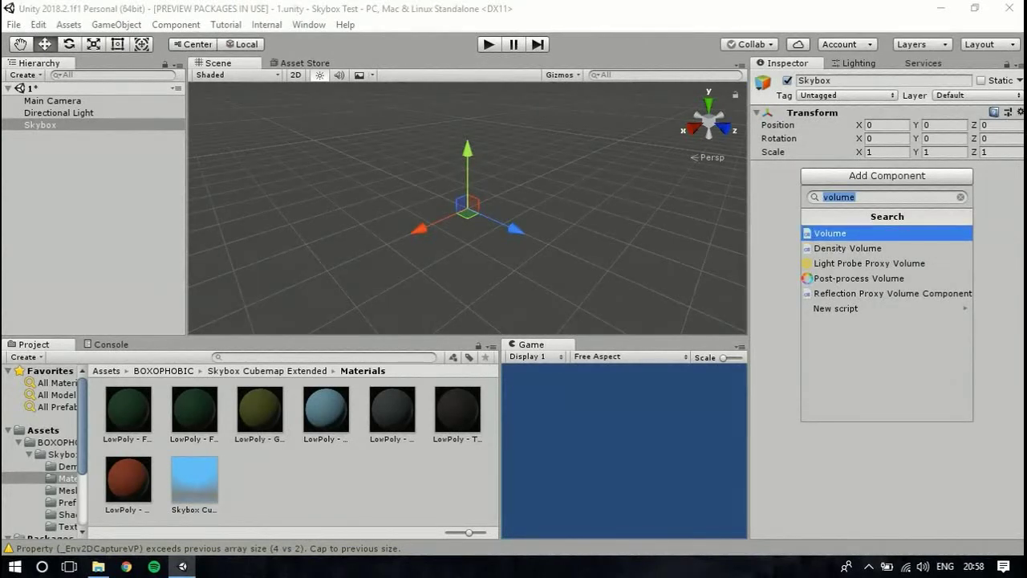
{"action": "key", "text": "Return"}
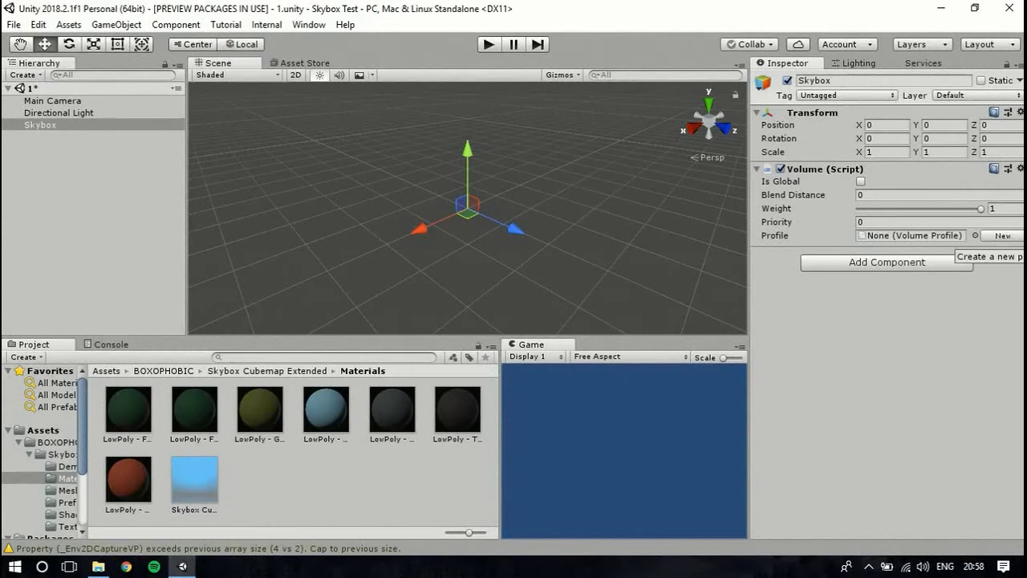
{"action": "left_click", "coordinate": [1002, 235]}
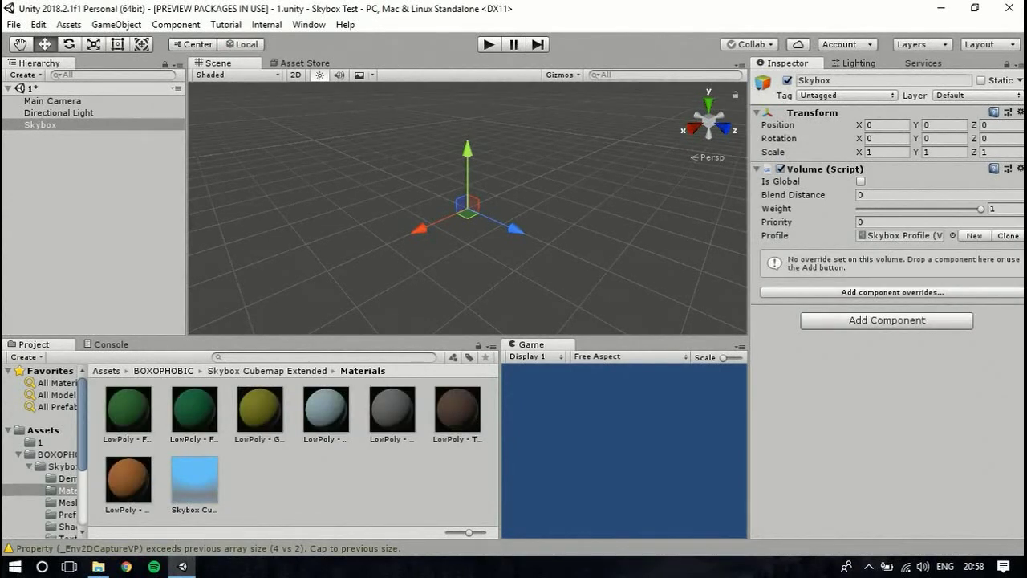
Add an HDRI Sky override to the Skybox object's volume and make the volume global.
{"action": "left_click", "coordinate": [892, 292]}
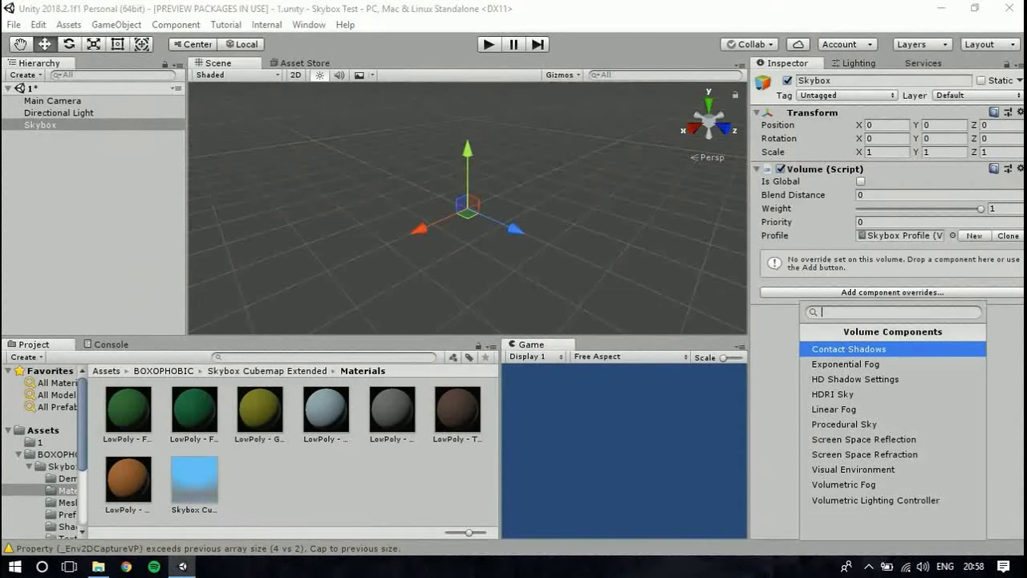
{"action": "left_click", "coordinate": [851, 394]}
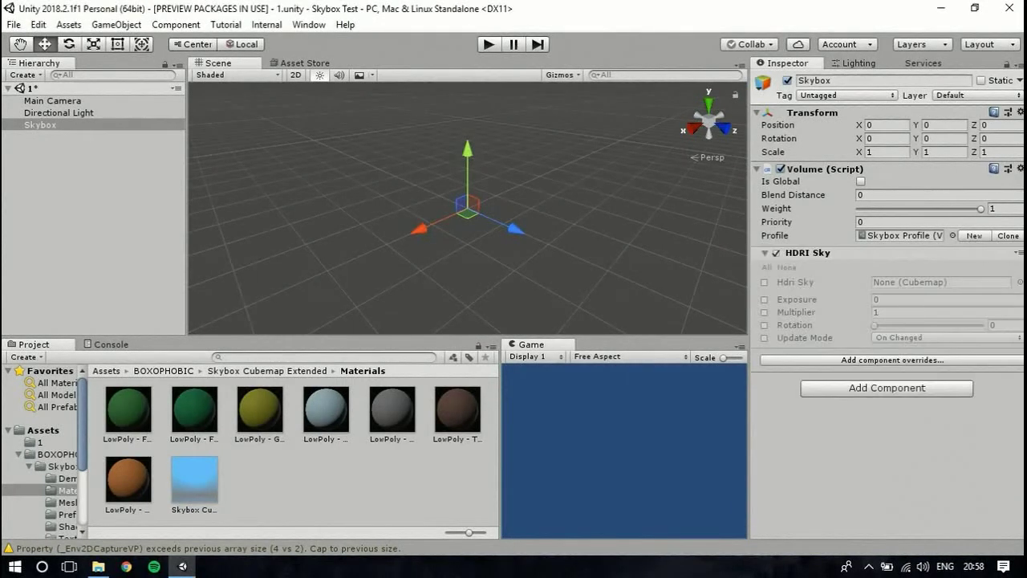
{"action": "left_click", "coordinate": [861, 181]}
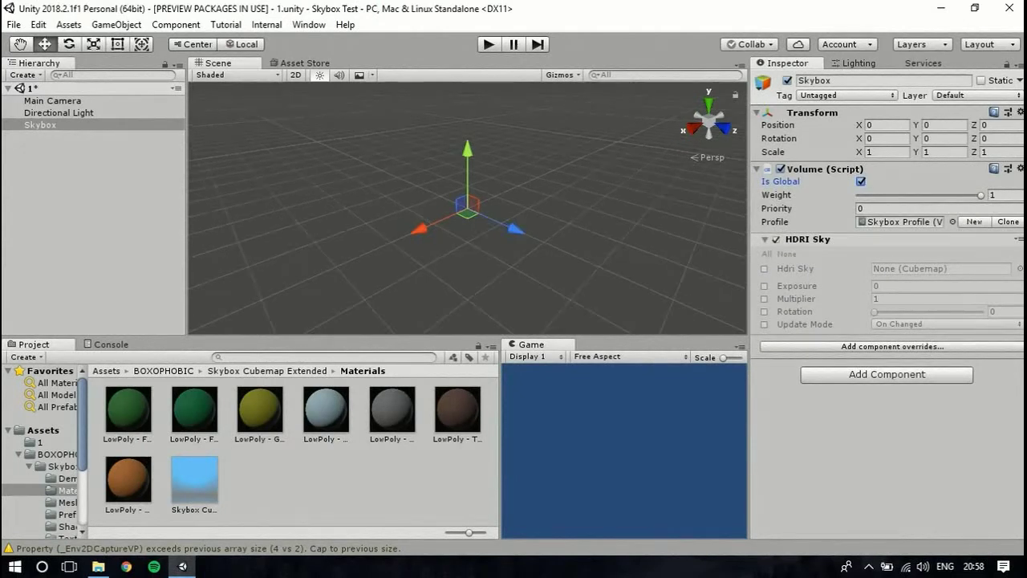
Override the Hdri Sky setting and assign the Polyverse Skies - Blue Sky cubemap to it.
{"action": "left_click", "coordinate": [763, 269]}
{"action": "left_click", "coordinate": [1020, 269]}
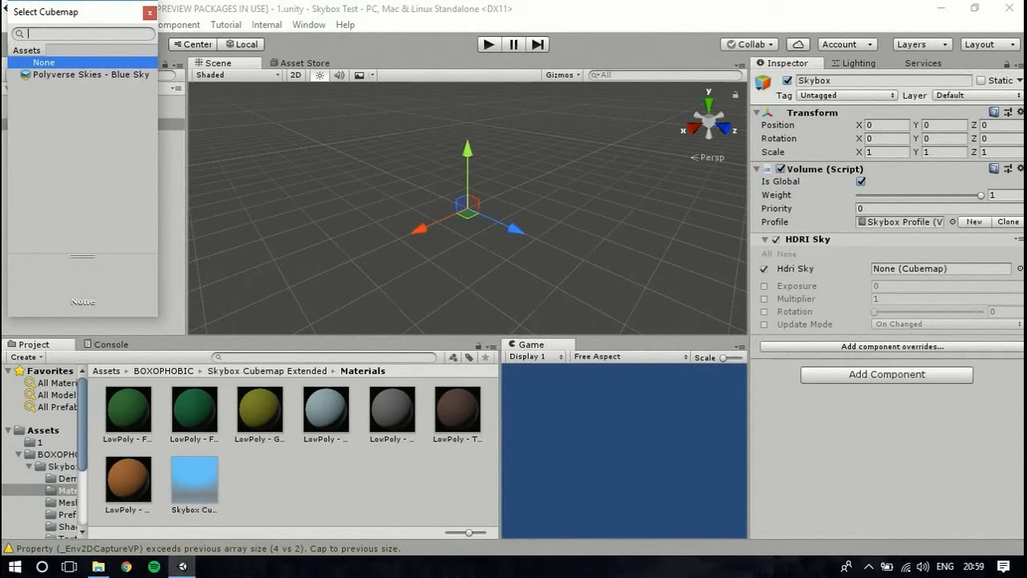
{"action": "double_click", "coordinate": [90, 75]}
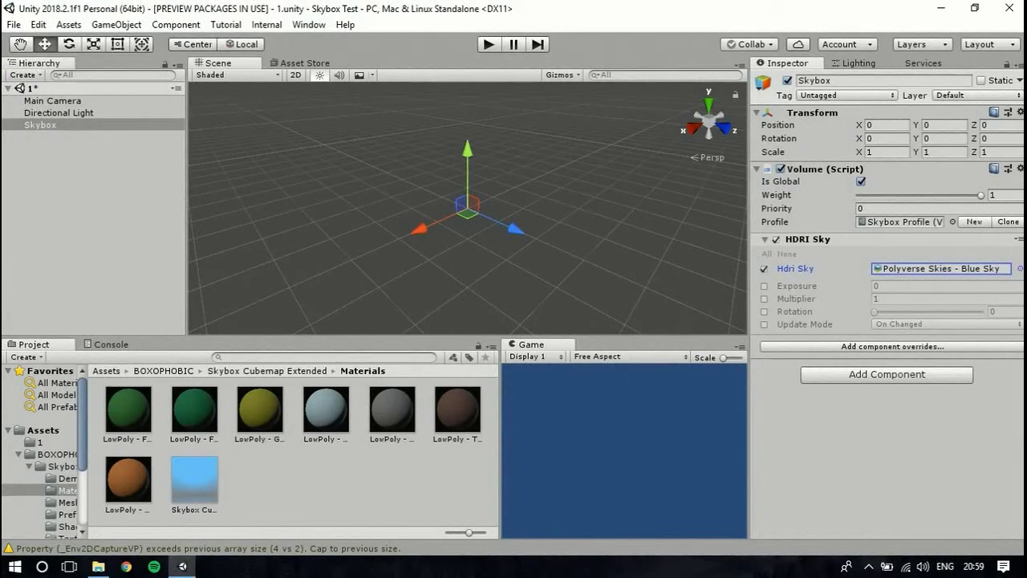
Examine the import settings of the Polyverse Skies cubemap in the Textures folder and return to the Skybox object.
{"action": "scroll", "coordinate": [57, 482], "scroll_direction": "down", "scroll_amount": 1}
{"action": "left_click", "coordinate": [65, 493]}
{"action": "left_click", "coordinate": [124, 413]}
{"action": "double_click", "coordinate": [940, 268]}
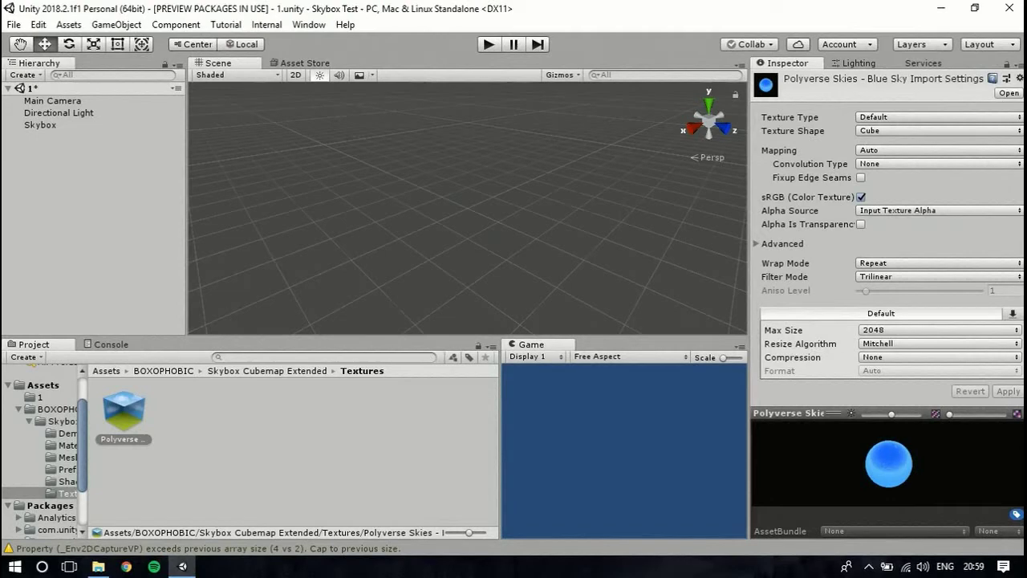
{"action": "left_click", "coordinate": [40, 125]}
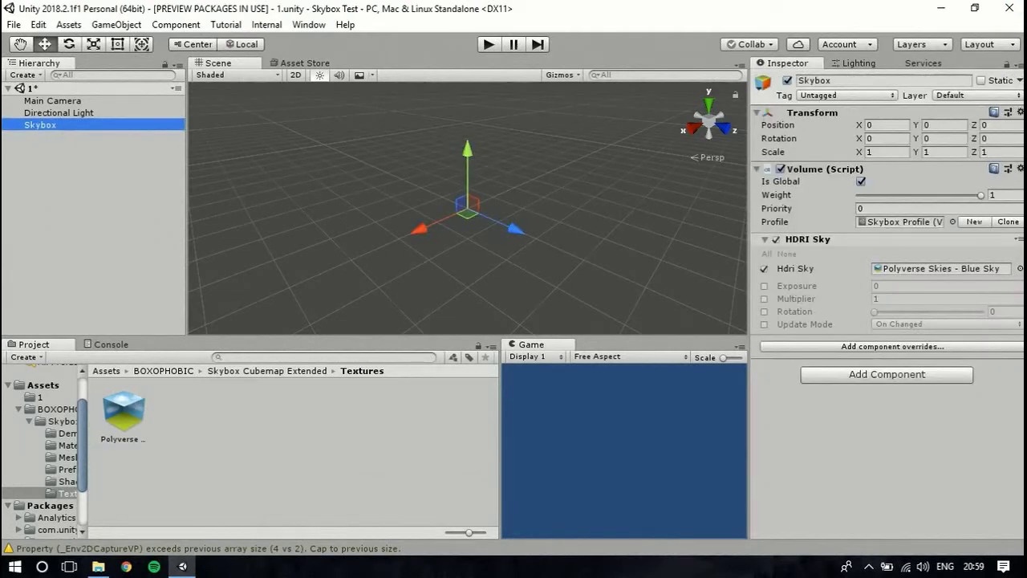
Enable the Exposure, Multiplier, Rotation and Update Mode overrides of the HDRI Sky.
{"action": "left_click", "coordinate": [764, 287]}
{"action": "left_click", "coordinate": [764, 299]}
{"action": "left_click", "coordinate": [764, 311]}
{"action": "left_click", "coordinate": [764, 324]}
{"action": "left_click", "coordinate": [764, 324]}
Add a Visual Environment override to the volume and set its sky type to HDRISky.
{"action": "left_click", "coordinate": [892, 346]}
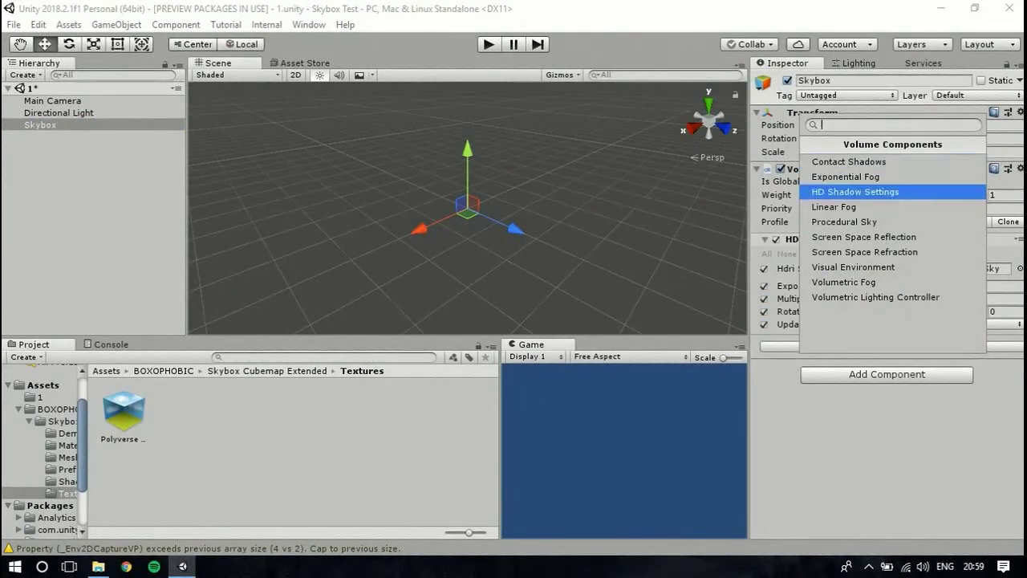
{"action": "left_click", "coordinate": [853, 267]}
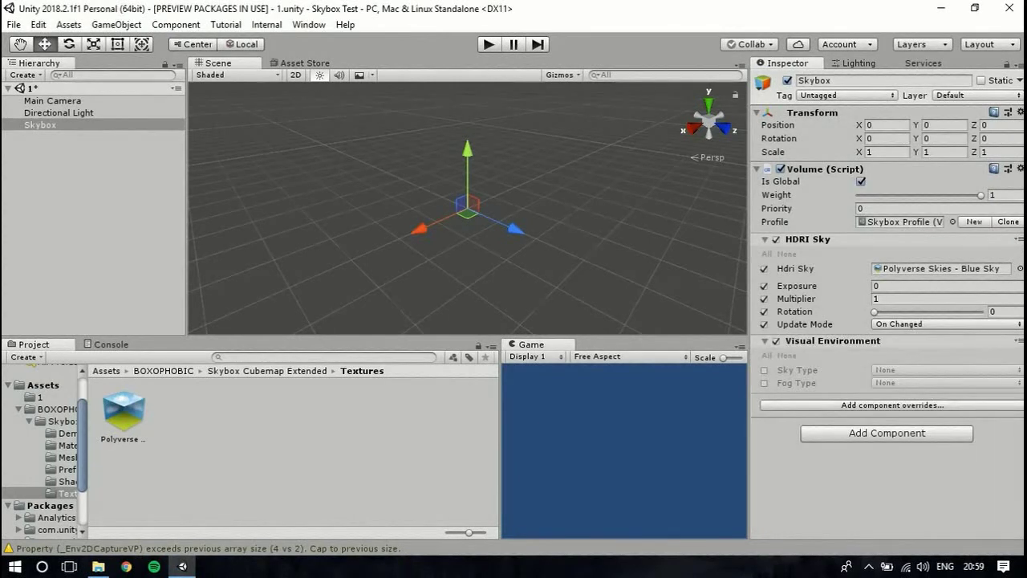
{"action": "left_click", "coordinate": [764, 370]}
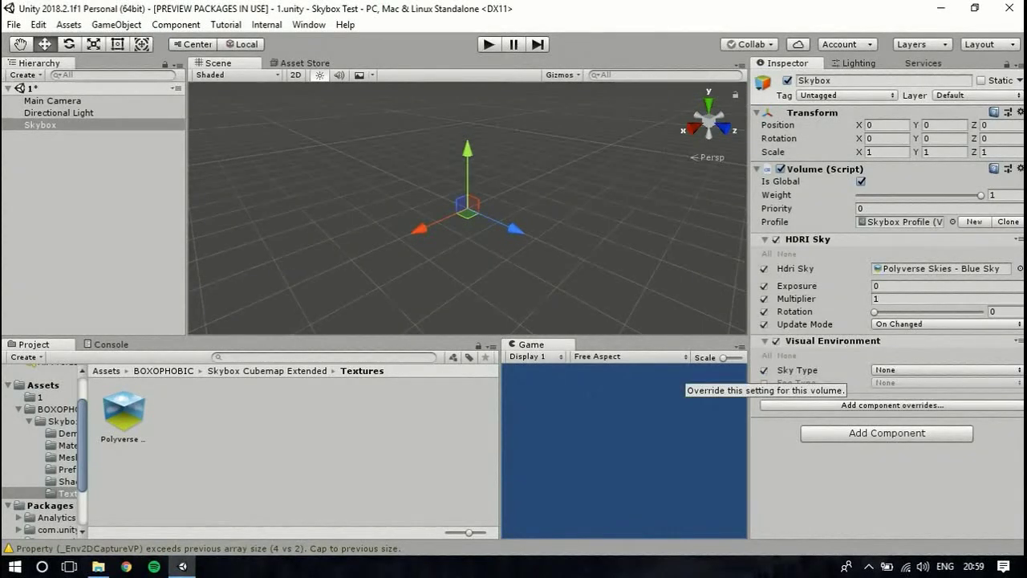
{"action": "left_click", "coordinate": [945, 370]}
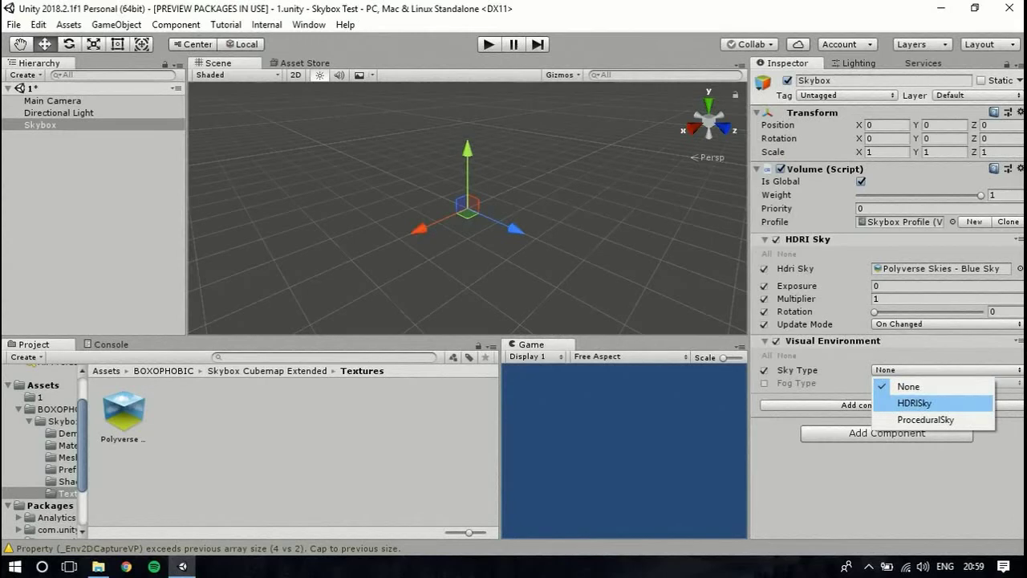
{"action": "left_click", "coordinate": [914, 402]}
Look around the sky in the scene and set the HDRI Sky exposure to -0.04.
{"action": "right_click_drag", "start_coordinate": [553, 216], "coordinate": [161, 225]}
{"action": "right_click_drag", "start_coordinate": [467, 216], "coordinate": [79, 160]}
{"action": "mouse_move", "coordinate": [873, 312]}
{"action": "left_mouse_down"}
{"action": "mouse_move", "coordinate": [933, 311]}
{"action": "mouse_move", "coordinate": [874, 312]}
{"action": "left_mouse_up"}
{"action": "mouse_move", "coordinate": [797, 285]}
{"action": "left_mouse_down"}
{"action": "mouse_move", "coordinate": [814, 286]}
{"action": "mouse_move", "coordinate": [775, 286]}
{"action": "mouse_move", "coordinate": [801, 286]}
{"action": "left_mouse_up"}
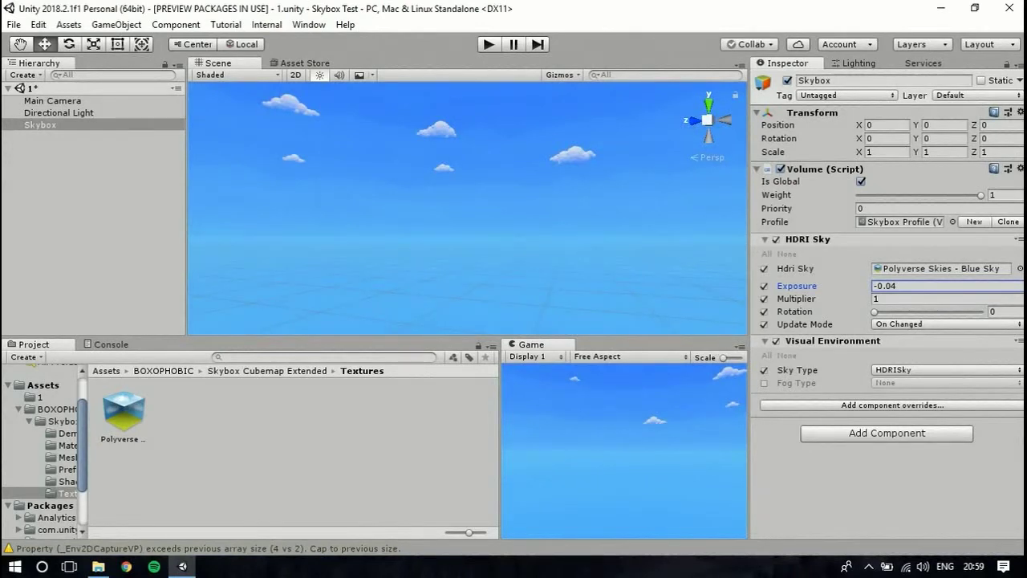
Enable the Fog Type override of the Visual Environment, try its fog options and set it to Volumetric.
{"action": "left_click", "coordinate": [764, 383]}
{"action": "left_click", "coordinate": [947, 383]}
{"action": "left_click", "coordinate": [910, 415]}
{"action": "left_click", "coordinate": [947, 383]}
{"action": "left_click", "coordinate": [920, 432]}
{"action": "left_click", "coordinate": [946, 383]}
{"action": "left_click", "coordinate": [917, 447]}
{"action": "right_click_drag", "start_coordinate": [513, 193], "coordinate": [359, 241]}
Add a Procedural Sky override to the Skybox object's volume.
{"action": "left_click", "coordinate": [892, 405]}
{"action": "left_click", "coordinate": [892, 405]}
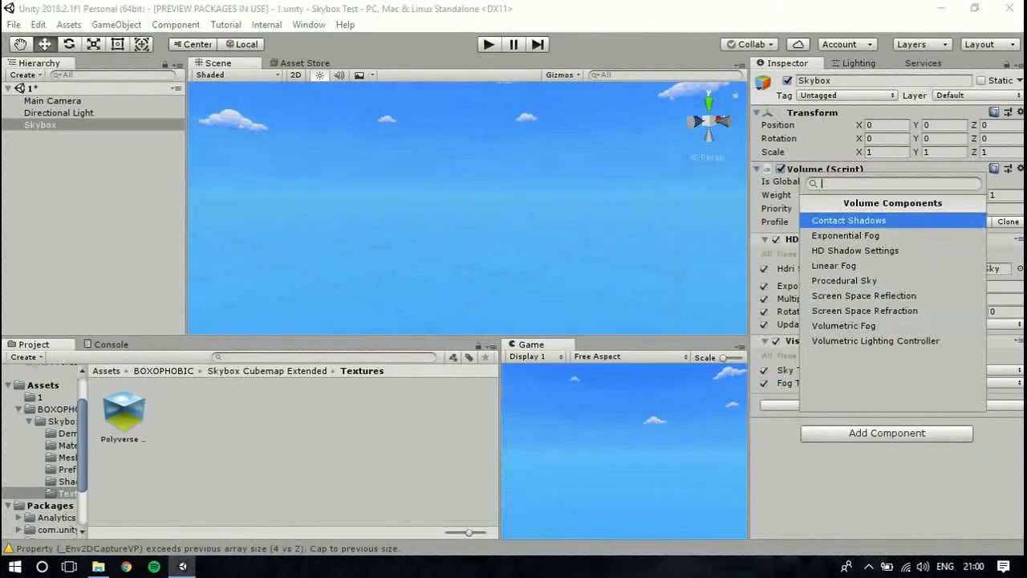
{"action": "key", "text": "Down"}
{"action": "key", "text": "Down"}
{"action": "key", "text": "Down"}
{"action": "key", "text": "Down"}
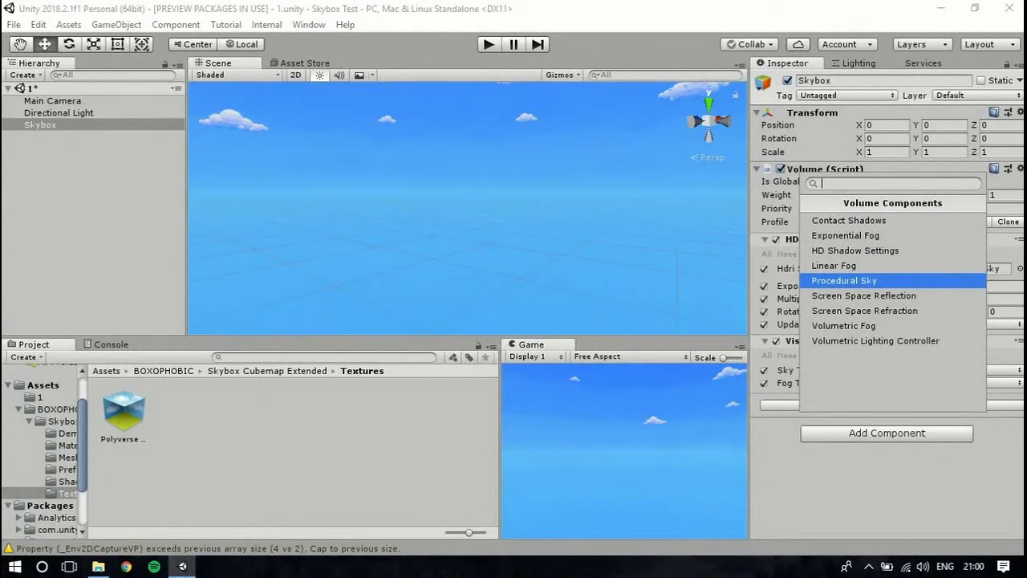
{"action": "key", "text": "Return"}
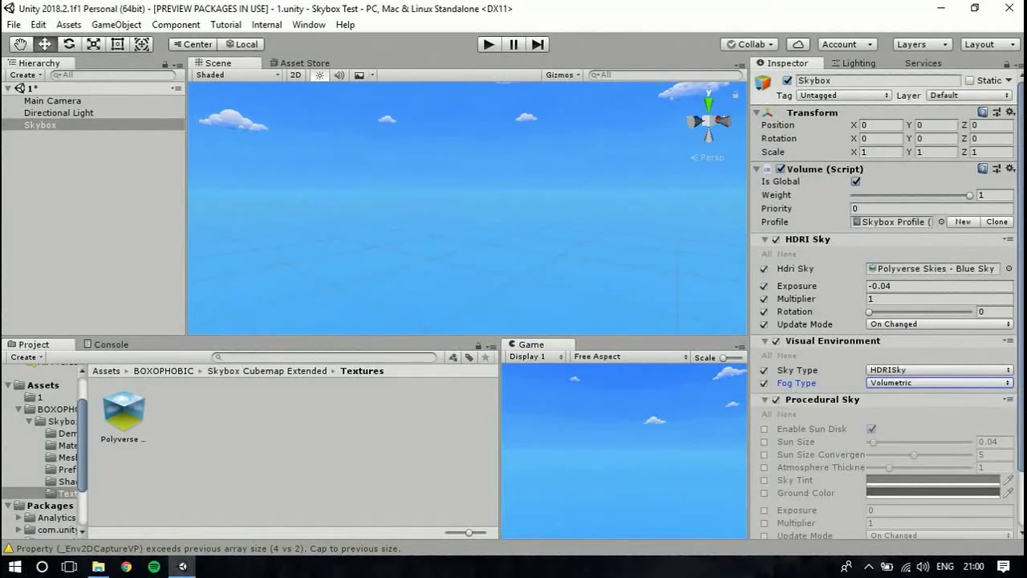
Disable the HDRI Sky override and set the Visual Environment's sky type to ProceduralSky.
{"action": "left_click", "coordinate": [776, 239]}
{"action": "scroll", "coordinate": [883, 296], "scroll_direction": "down", "scroll_amount": 2}
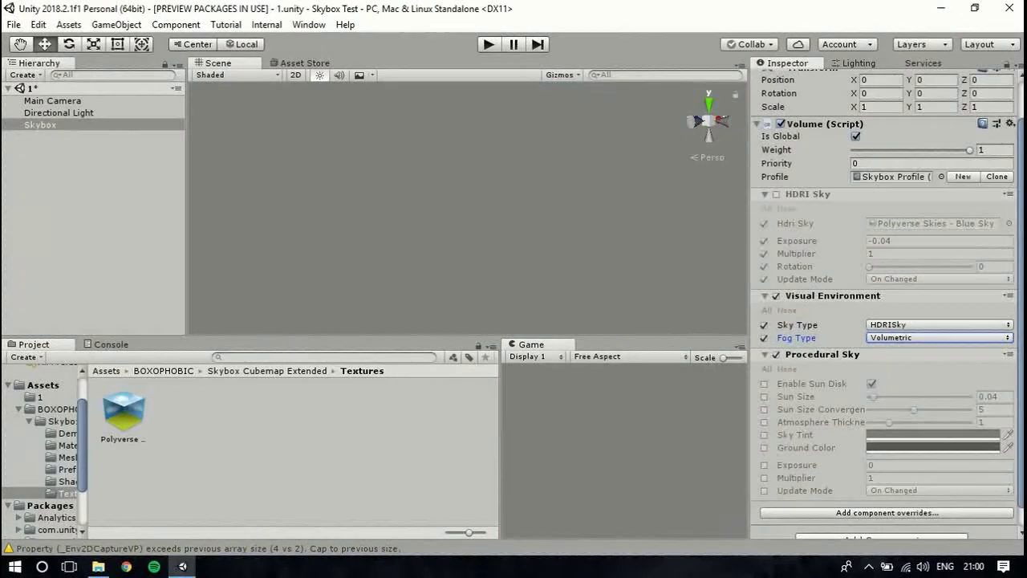
{"action": "left_click", "coordinate": [937, 302]}
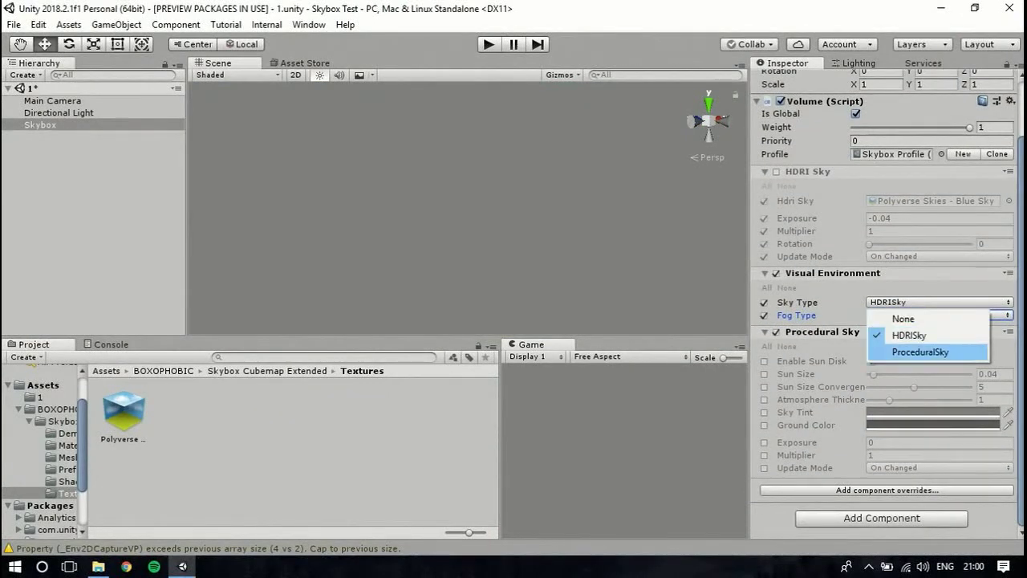
{"action": "left_click", "coordinate": [920, 352]}
Enable the procedural sky's sun disk, sun size, sun size convergence and atmosphere thickness overrides, with a sun size of 0.1.
{"action": "left_click", "coordinate": [764, 361]}
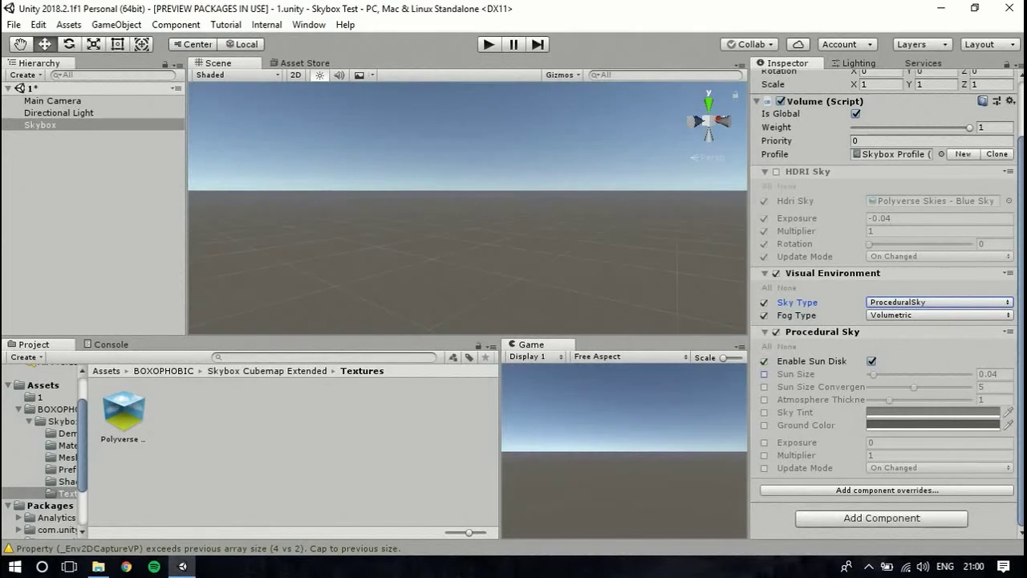
{"action": "left_click", "coordinate": [764, 374]}
{"action": "left_click_drag", "start_coordinate": [873, 375], "coordinate": [873, 375]}
{"action": "type", "text": "0.1"}
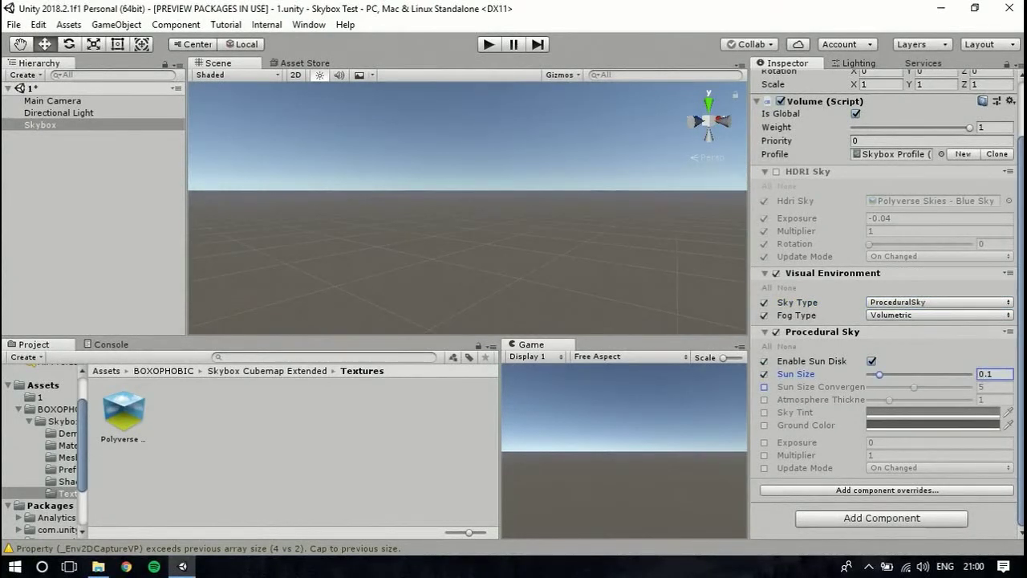
{"action": "left_click", "coordinate": [764, 386]}
{"action": "left_click", "coordinate": [764, 400]}
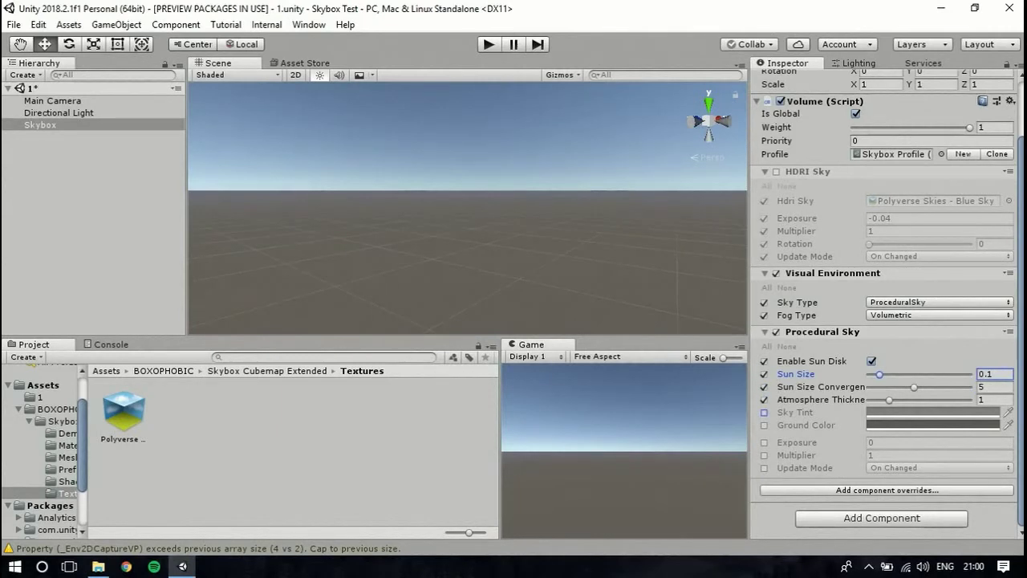
Enable the procedural sky's Sky Tint override and change the tint to red.
{"action": "left_click", "coordinate": [764, 412]}
{"action": "left_click", "coordinate": [932, 411]}
{"action": "left_click_drag", "start_coordinate": [64, 138], "coordinate": [113, 119]}
{"action": "left_click", "coordinate": [174, 13]}
{"action": "right_click_drag", "start_coordinate": [482, 233], "coordinate": [278, 220]}
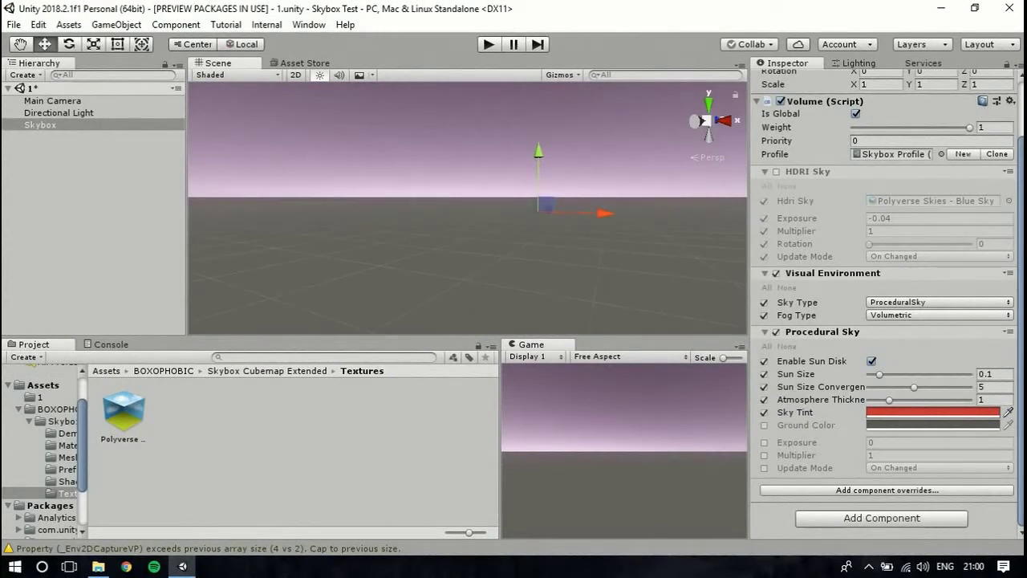
Enable the procedural sky's Ground Color override and change the colour to brown, hexadecimal 796056.
{"action": "left_click", "coordinate": [764, 424]}
{"action": "left_click", "coordinate": [933, 424]}
{"action": "left_click", "coordinate": [96, 140]}
{"action": "mouse_move", "coordinate": [96, 140]}
{"action": "left_mouse_down"}
{"action": "mouse_move", "coordinate": [124, 117]}
{"action": "mouse_move", "coordinate": [95, 158]}
{"action": "mouse_move", "coordinate": [78, 144]}
{"action": "left_mouse_up"}
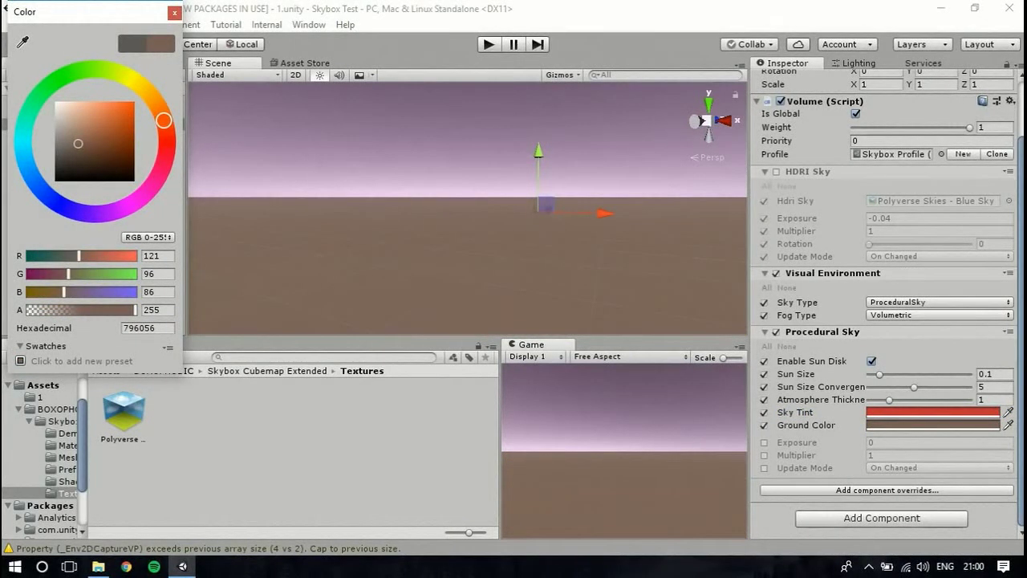
{"action": "left_click", "coordinate": [173, 13]}
Enable the procedural sky's Exposure, Multiplier and Update Mode overrides, with an exposure of 0.15.
{"action": "left_click", "coordinate": [764, 443]}
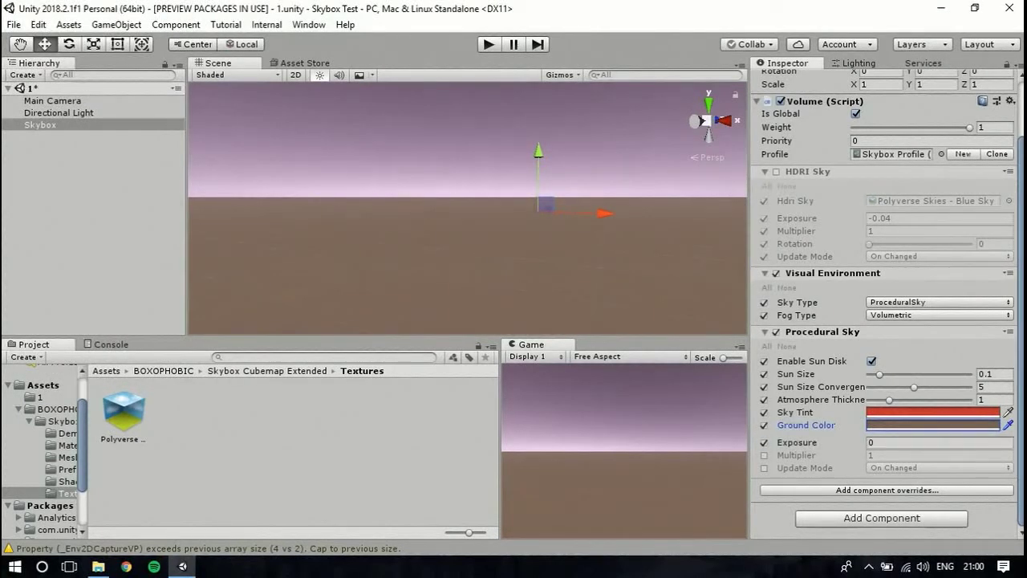
{"action": "left_click_drag", "start_coordinate": [796, 443], "coordinate": [800, 443]}
{"action": "left_click", "coordinate": [764, 456]}
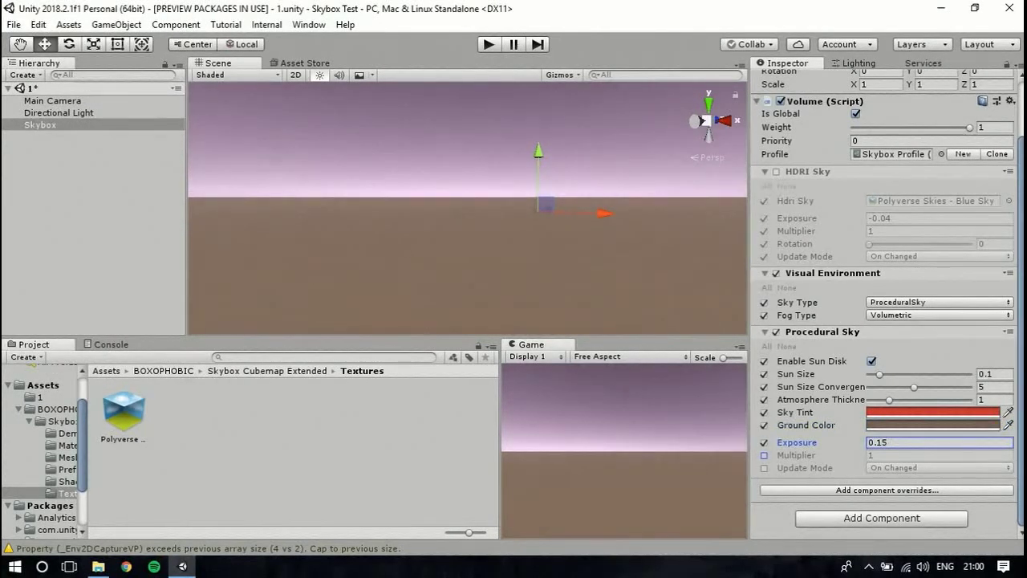
{"action": "left_click", "coordinate": [764, 468]}
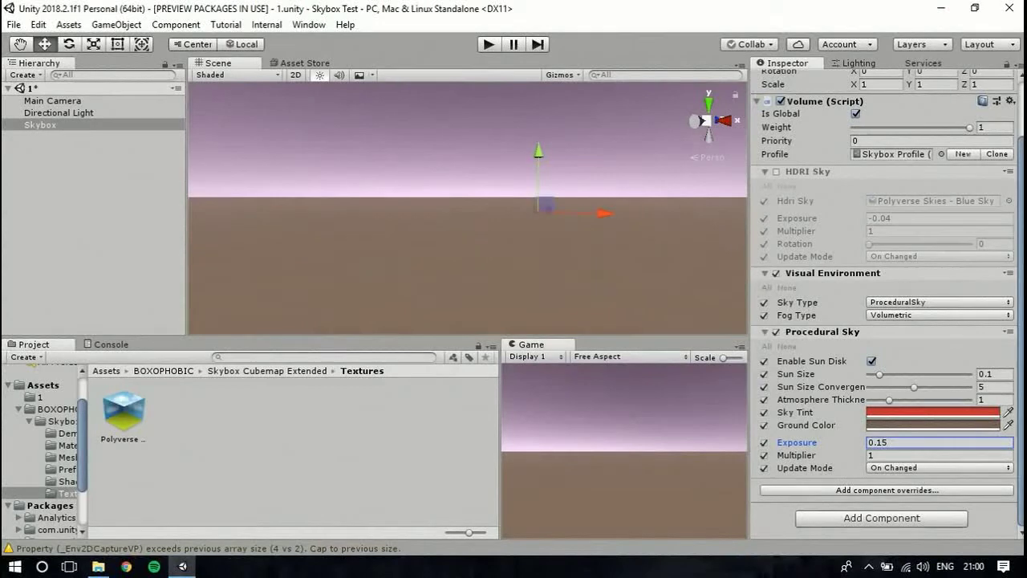
Set the Visual Environment's fog type to None and review the volume's overrides.
{"action": "left_click", "coordinate": [939, 315]}
{"action": "left_click", "coordinate": [938, 331]}
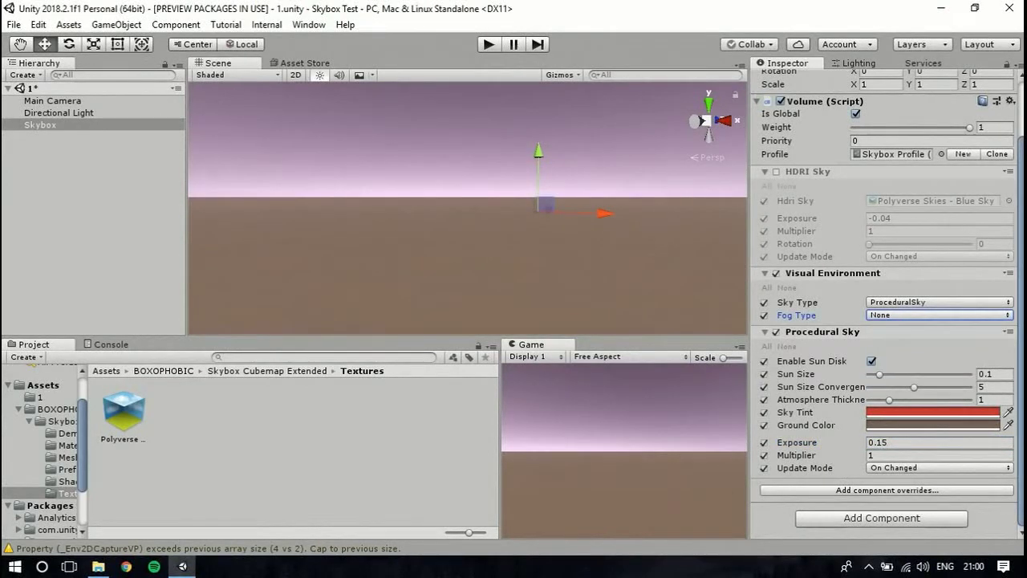
{"action": "scroll", "coordinate": [887, 305], "scroll_direction": "up", "scroll_amount": 3}
{"action": "scroll", "coordinate": [887, 305], "scroll_direction": "down", "scroll_amount": 2}
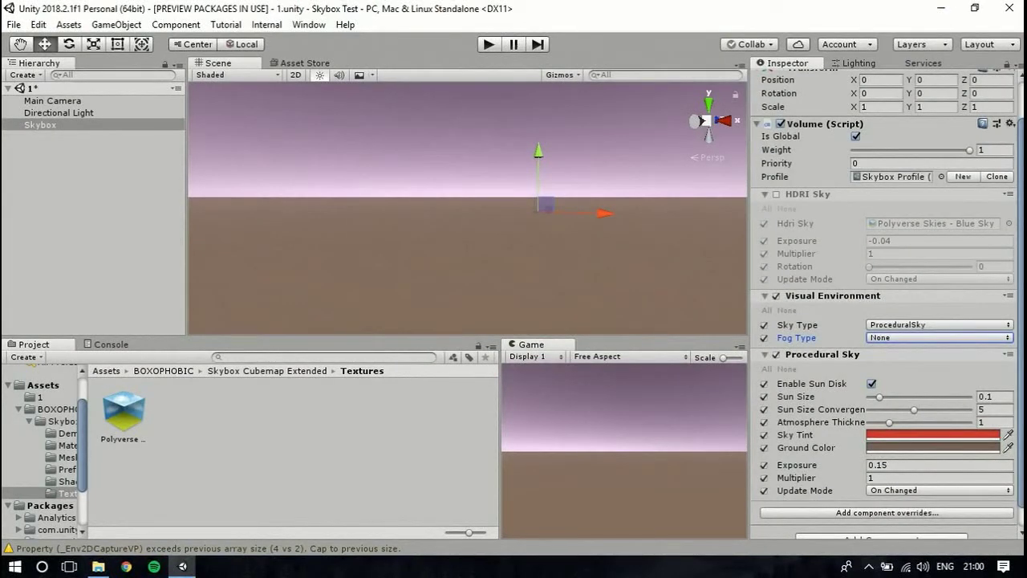
{"action": "scroll", "coordinate": [886, 305], "scroll_direction": "up", "scroll_amount": 2}
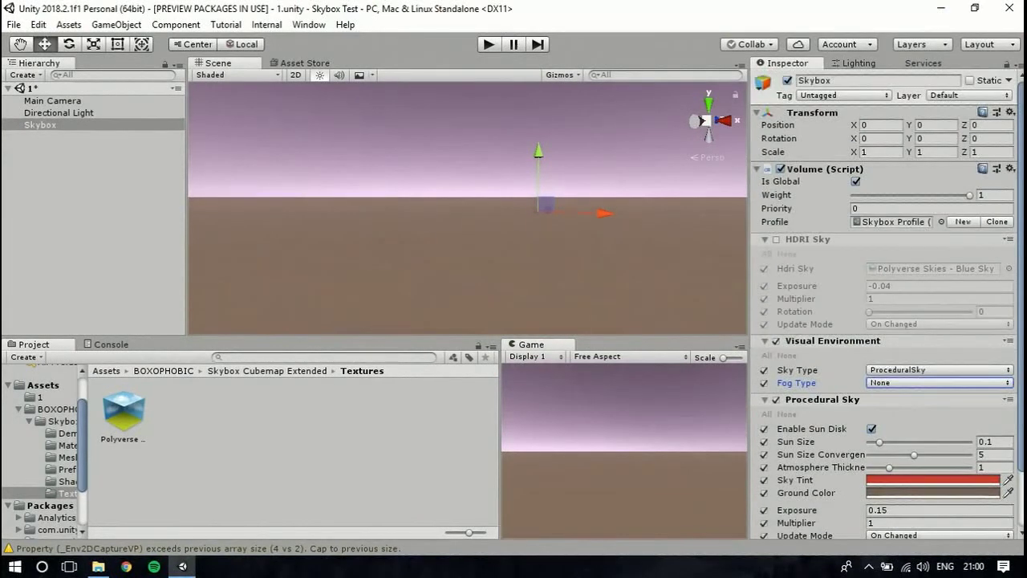
Assign the Directional Light as the Sun Source in the scene's lighting settings and return to the Skybox object's properties.
{"action": "left_click", "coordinate": [859, 63]}
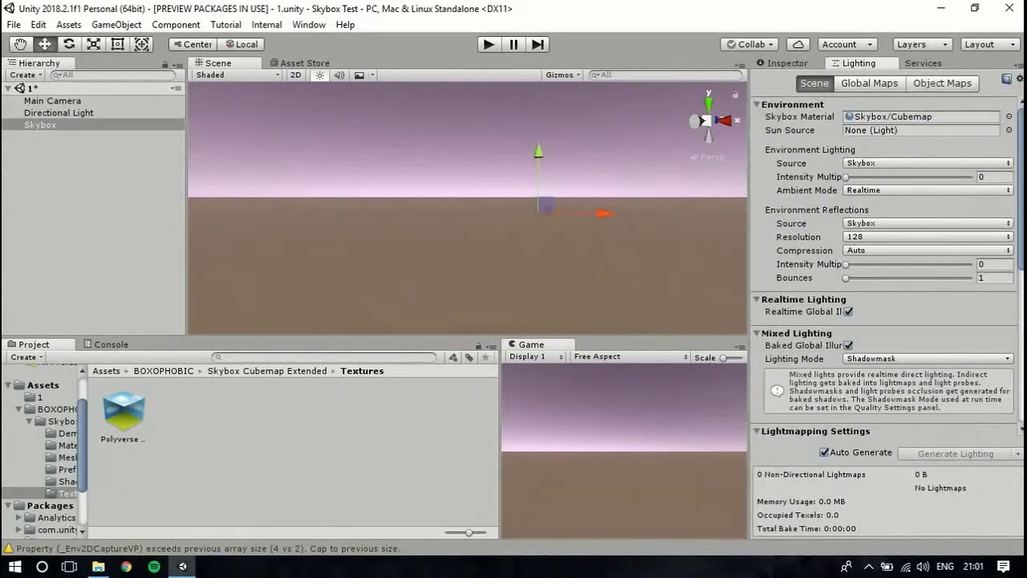
{"action": "left_click_drag", "start_coordinate": [58, 112], "coordinate": [923, 130]}
{"action": "left_click", "coordinate": [787, 64]}
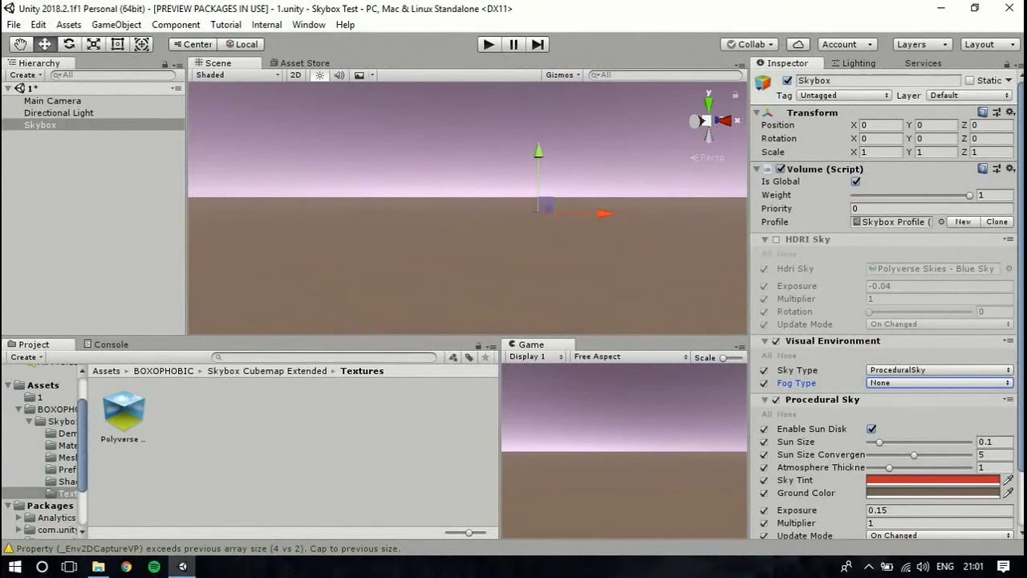
Add a Screen Space Reflection override to the Skybox object's volume.
{"action": "scroll", "coordinate": [886, 305], "scroll_direction": "down", "scroll_amount": 3}
{"action": "left_click", "coordinate": [886, 490]}
{"action": "left_click", "coordinate": [887, 490]}
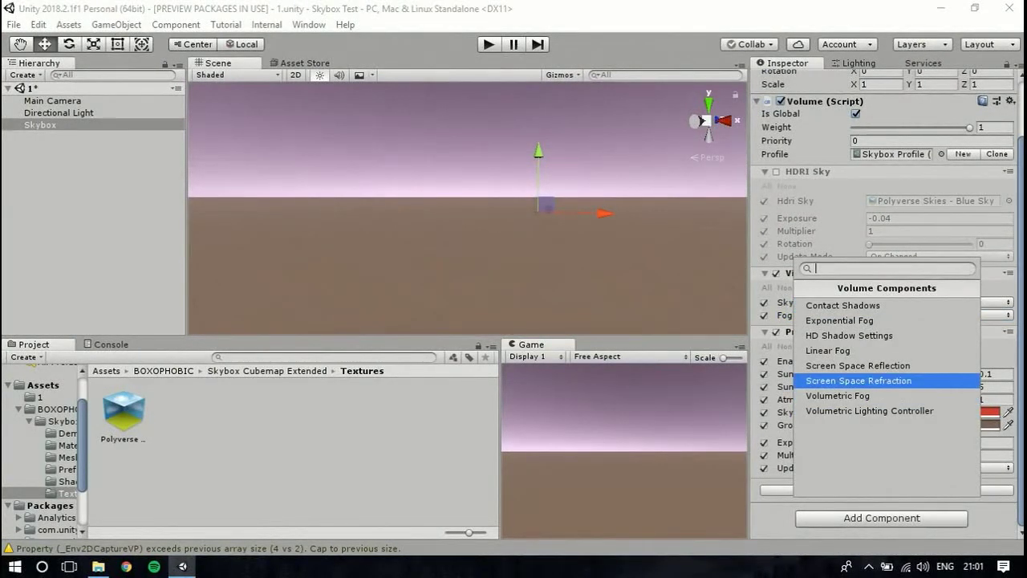
{"action": "key", "text": "Up"}
{"action": "key", "text": "Return"}
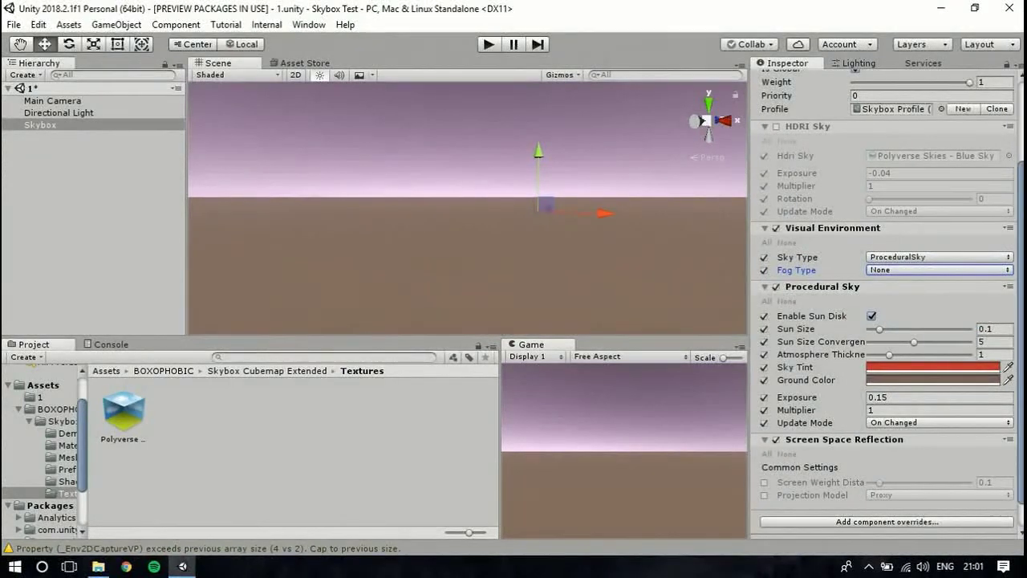
Enable the Screen Space Reflection's screen weight distance and projection model overrides, with a screen weight distance of 0.122.
{"action": "left_click", "coordinate": [764, 483]}
{"action": "left_click", "coordinate": [763, 495]}
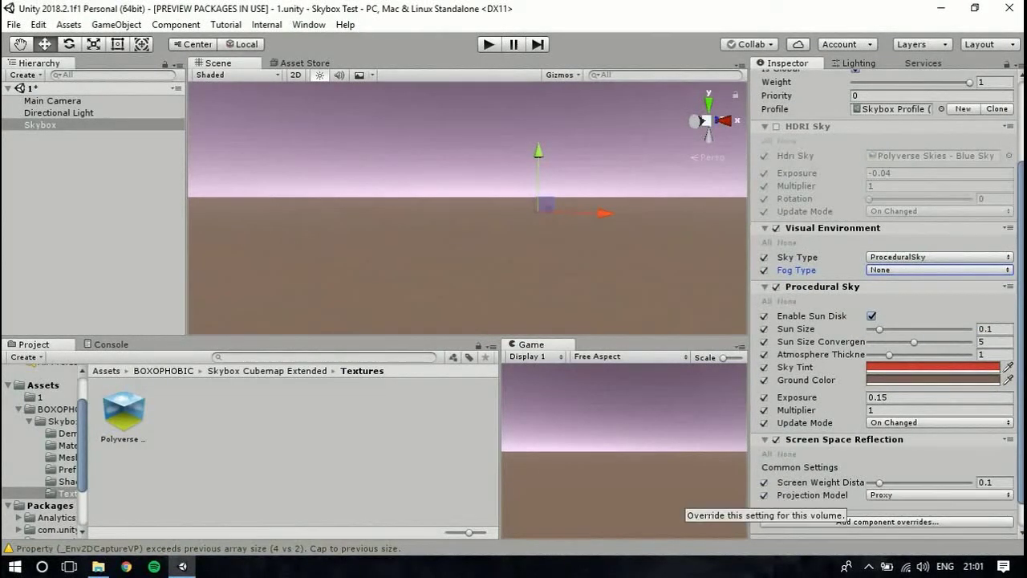
{"action": "mouse_move", "coordinate": [879, 482]}
{"action": "left_mouse_down"}
{"action": "mouse_move", "coordinate": [912, 482]}
{"action": "mouse_move", "coordinate": [882, 482]}
{"action": "left_mouse_up"}
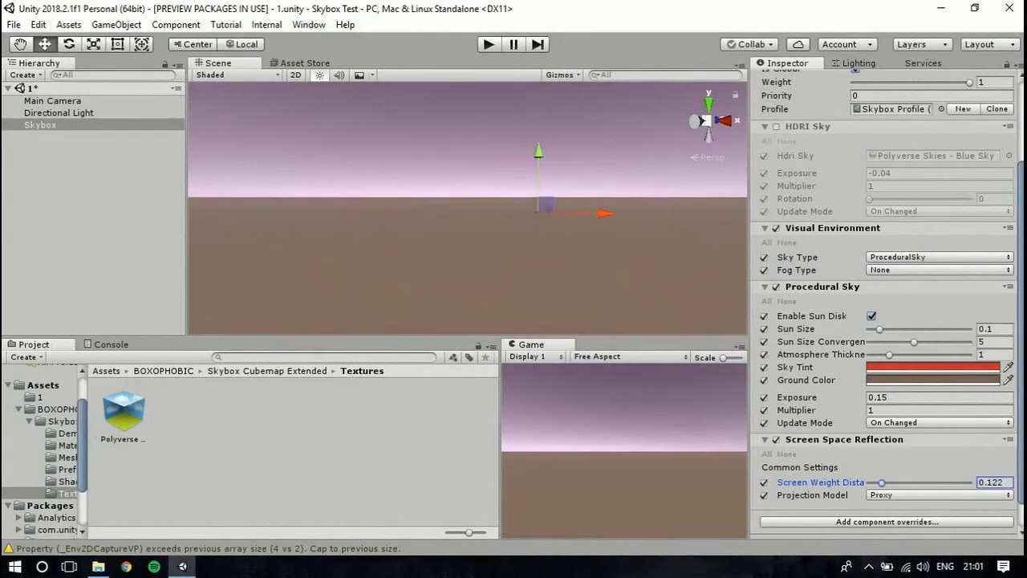
Toggle the Procedural Sky override off and back on to compare its effect on the scene.
{"action": "left_click", "coordinate": [775, 286]}
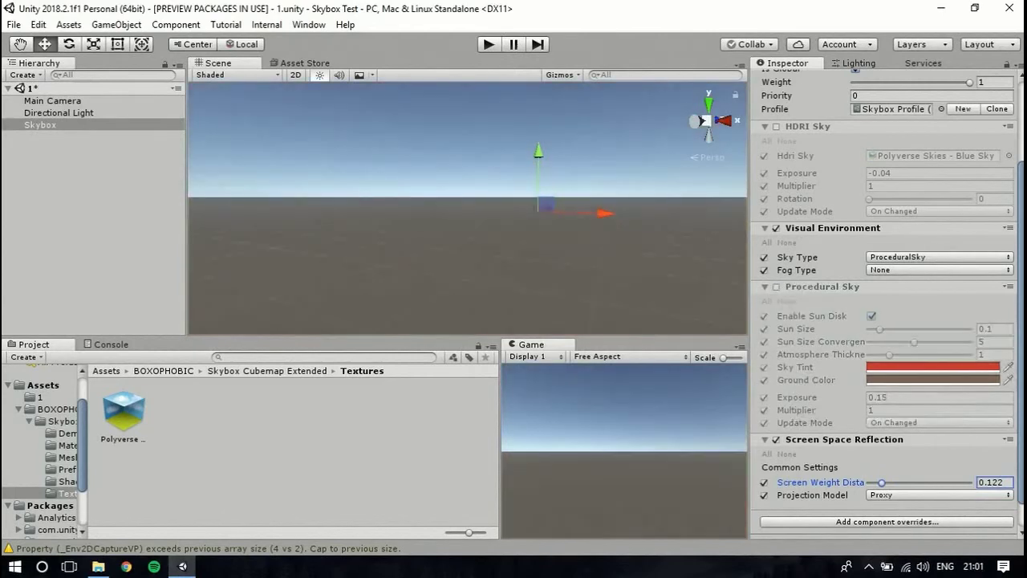
{"action": "left_click", "coordinate": [775, 287]}
{"action": "left_click", "coordinate": [775, 287]}
{"action": "scroll", "coordinate": [882, 321], "scroll_direction": "up", "scroll_amount": 1}
{"action": "scroll", "coordinate": [883, 321], "scroll_direction": "up", "scroll_amount": 3}
{"action": "scroll", "coordinate": [883, 321], "scroll_direction": "up", "scroll_amount": 1}
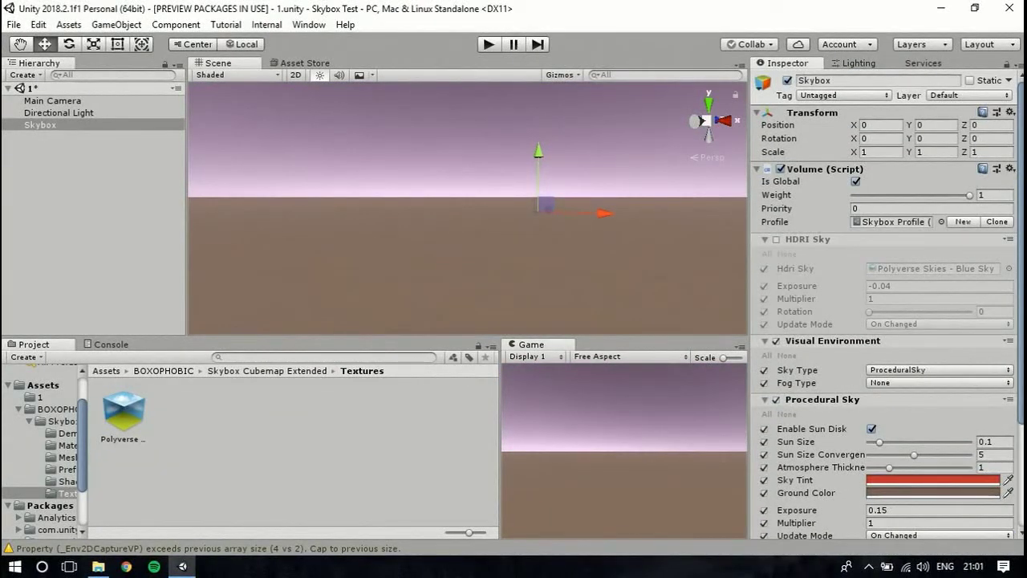
Try None as the Visual Environment's sky type, and set it to HDRISky.
{"action": "left_click", "coordinate": [938, 370]}
{"action": "left_click", "coordinate": [891, 385]}
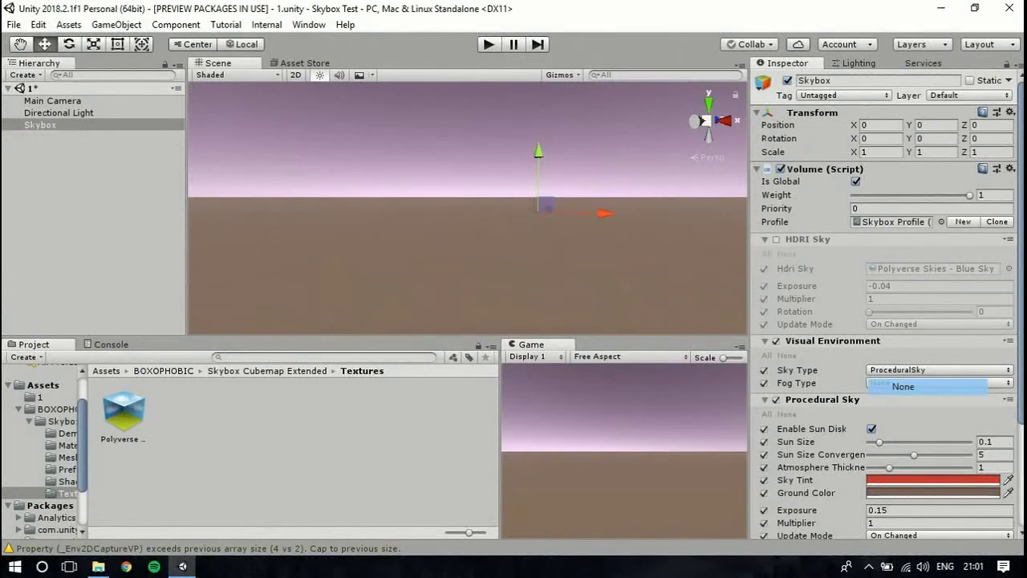
{"action": "left_click", "coordinate": [939, 370]}
{"action": "left_click", "coordinate": [907, 403]}
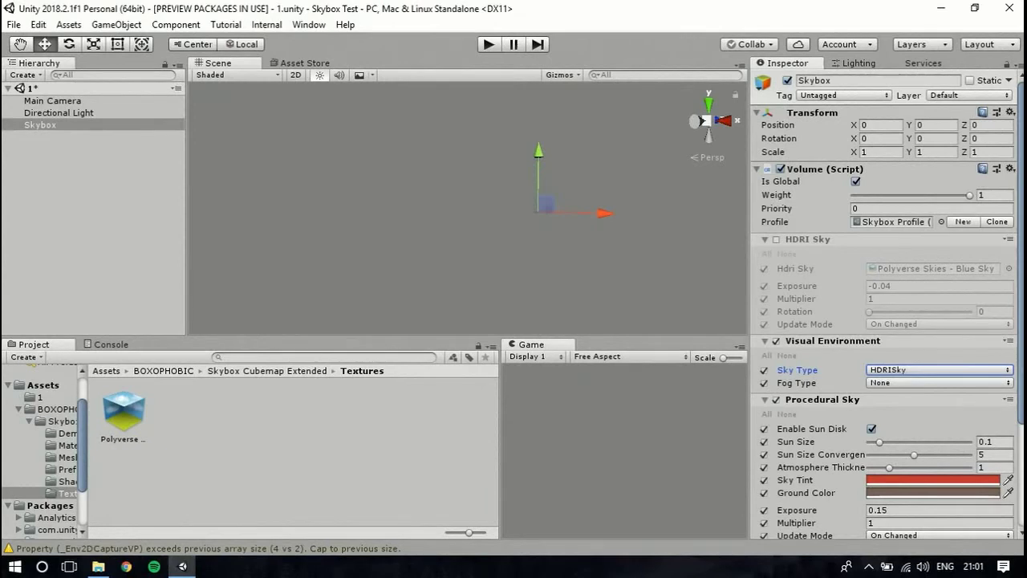
Examine the Main Camera's clear mode options and the Directional Light's settings.
{"action": "left_click", "coordinate": [53, 101]}
{"action": "left_click", "coordinate": [923, 182]}
{"action": "left_click", "coordinate": [898, 198]}
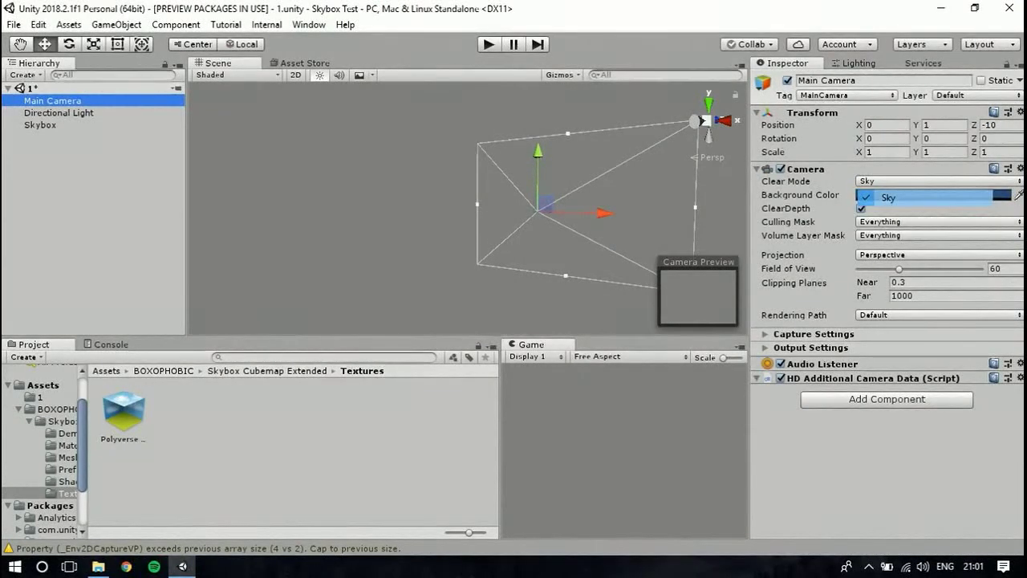
{"action": "left_click", "coordinate": [58, 113]}
Toggle the Skybox object's volume from global to local and back to compare the effect on the scene.
{"action": "left_click", "coordinate": [40, 125]}
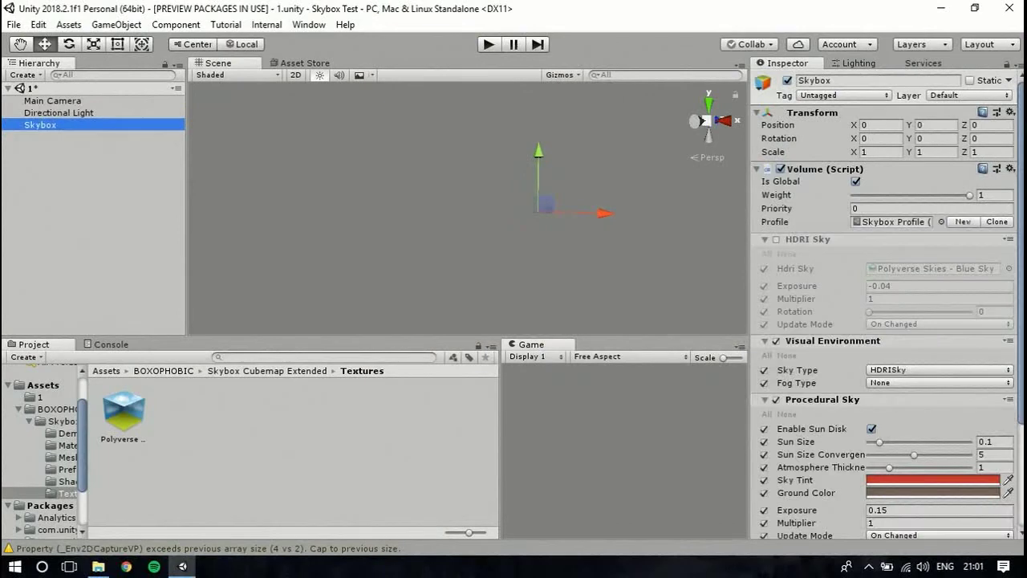
{"action": "left_click", "coordinate": [856, 181]}
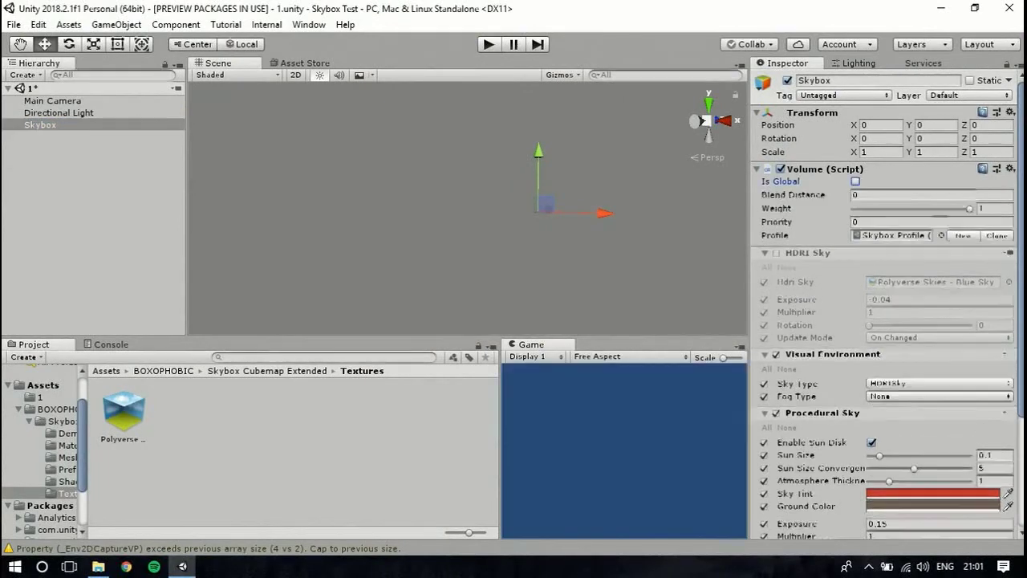
{"action": "left_click", "coordinate": [855, 181]}
Set the Visual Environment's sky type to ProceduralSky, and the Procedural Sky's multiplier to 0.94 and atmosphere thickness to 1.06.
{"action": "scroll", "coordinate": [855, 182], "scroll_direction": "down", "scroll_amount": 1}
{"action": "scroll", "coordinate": [883, 321], "scroll_direction": "down", "scroll_amount": 2}
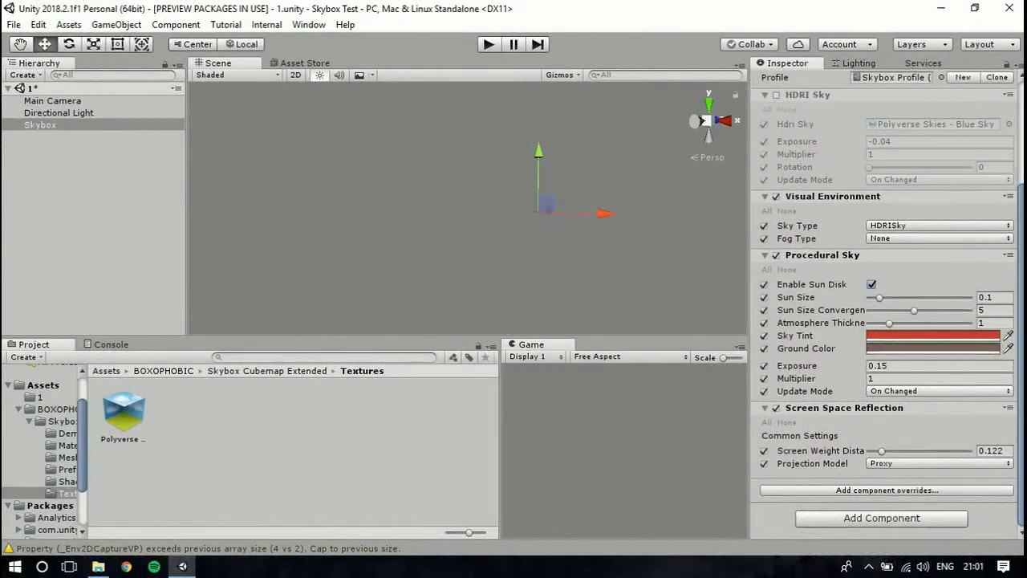
{"action": "left_click", "coordinate": [939, 226]}
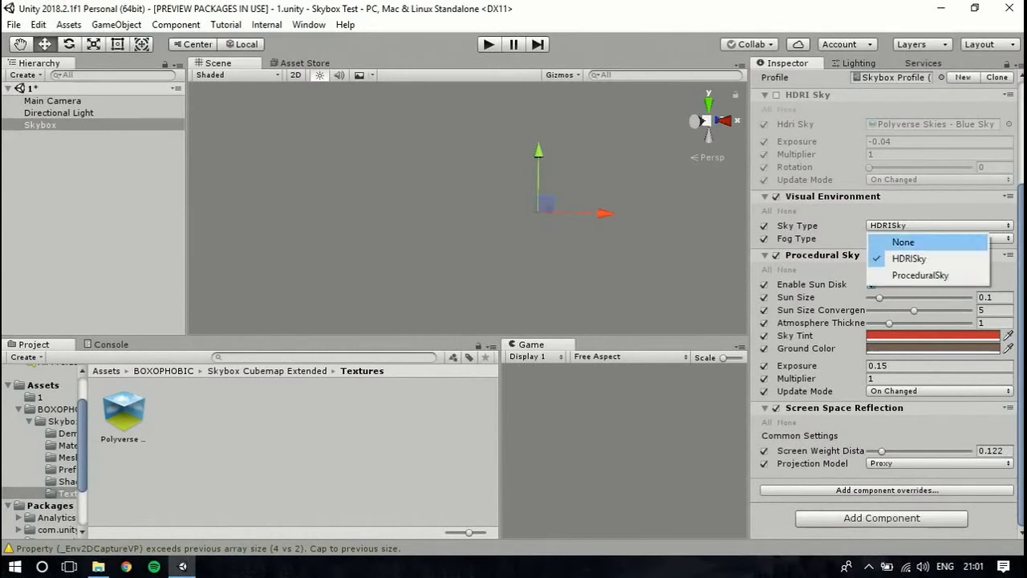
{"action": "left_click", "coordinate": [912, 276]}
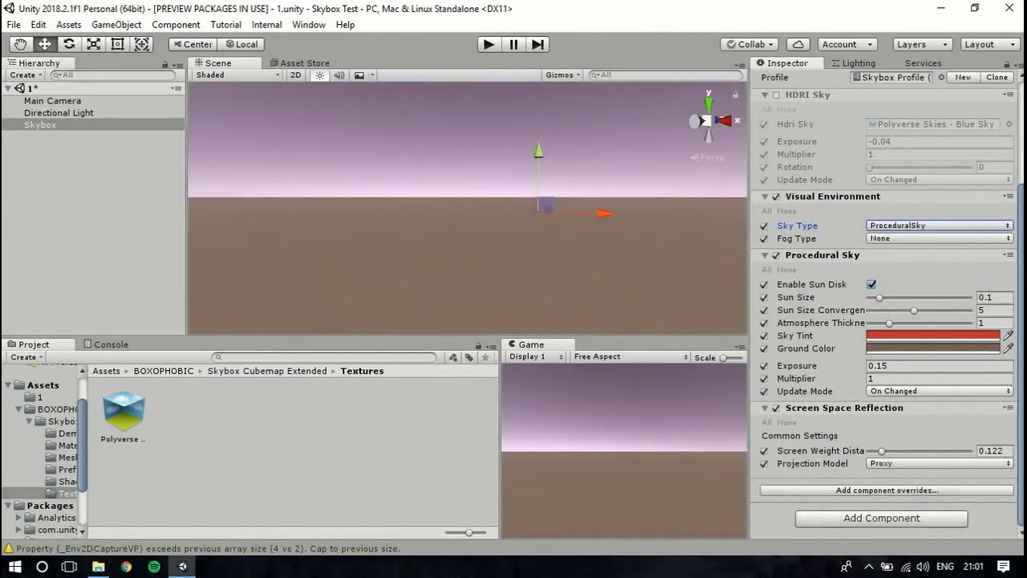
{"action": "mouse_move", "coordinate": [796, 378]}
{"action": "left_mouse_down"}
{"action": "mouse_move", "coordinate": [805, 379]}
{"action": "mouse_move", "coordinate": [794, 379]}
{"action": "left_mouse_up"}
{"action": "left_click_drag", "start_coordinate": [796, 323], "coordinate": [798, 322]}
Face the sun in the scene and toggle the Procedural Sky's sun disk off and back on.
{"action": "right_click_drag", "start_coordinate": [642, 257], "coordinate": [818, 88]}
{"action": "right_click_drag", "start_coordinate": [451, 172], "coordinate": [427, 172]}
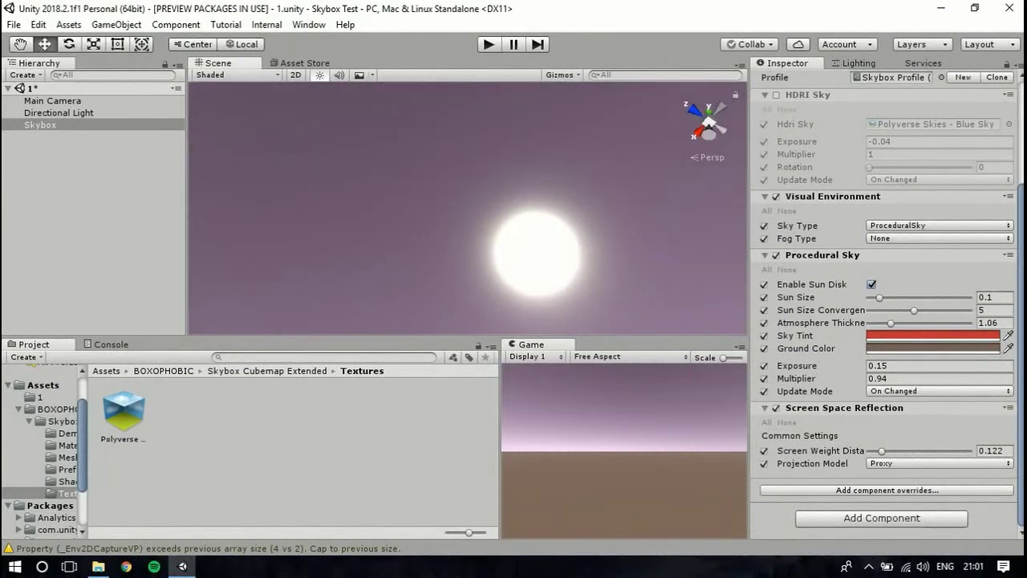
{"action": "left_click", "coordinate": [872, 284]}
{"action": "left_click", "coordinate": [871, 284]}
{"action": "right_click_drag", "start_coordinate": [481, 184], "coordinate": [547, 264]}
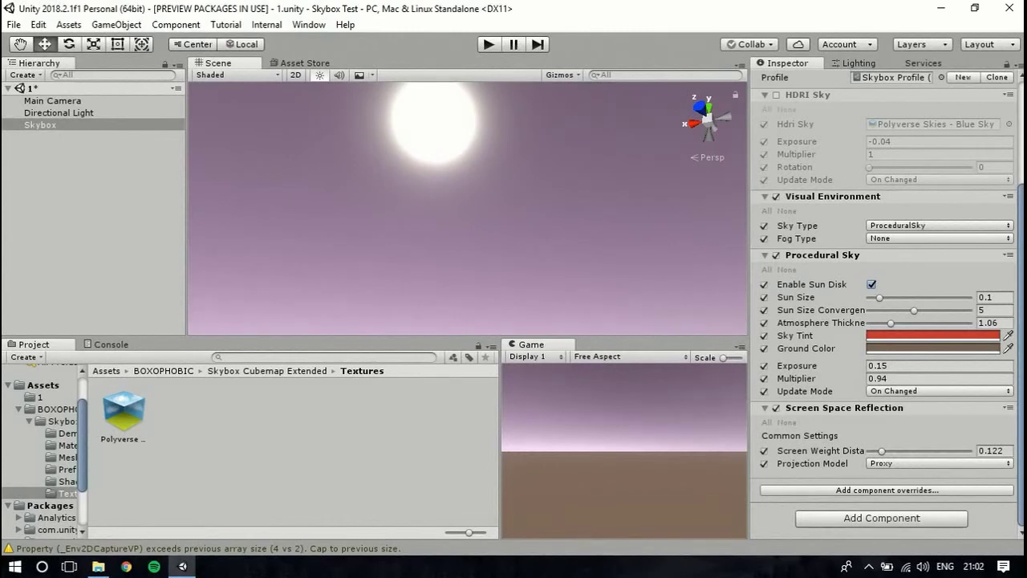
Disable the Procedural Sky override and enable the HDRI Sky override in the Skybox object's volume.
{"action": "left_click", "coordinate": [776, 255]}
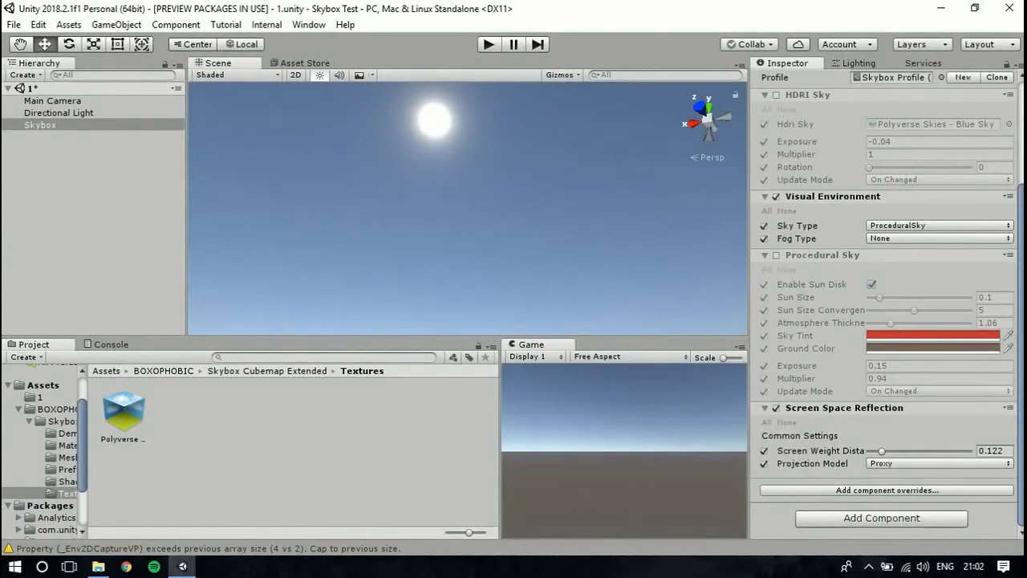
{"action": "scroll", "coordinate": [883, 305], "scroll_direction": "up", "scroll_amount": 4}
{"action": "left_click", "coordinate": [776, 240]}
Set the Visual Environment's sky type to HDRISky and look around the resulting sky in the scene.
{"action": "left_click", "coordinate": [923, 370]}
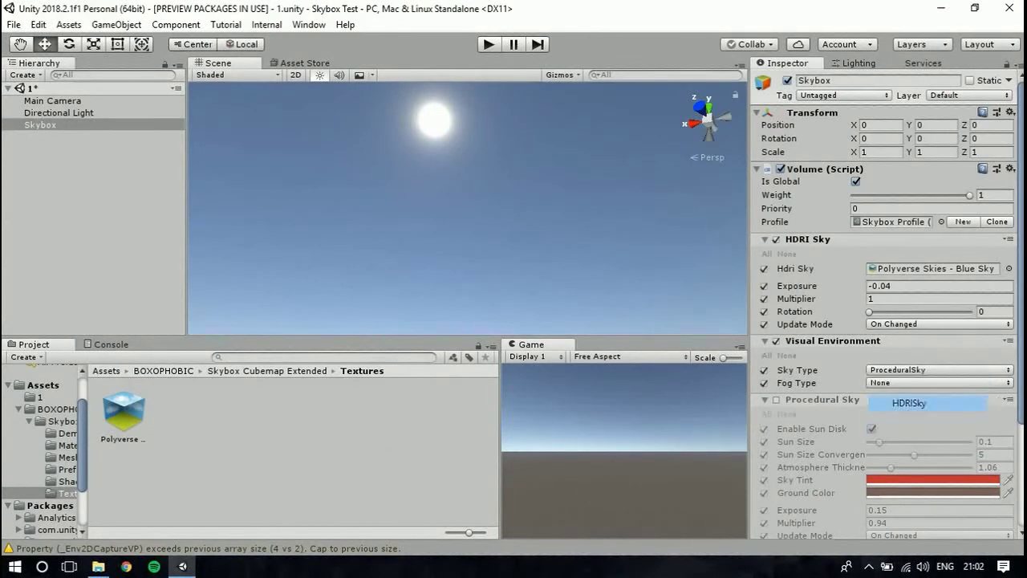
{"action": "left_click", "coordinate": [911, 402]}
{"action": "right_click_drag", "start_coordinate": [513, 241], "coordinate": [373, 294]}
{"action": "right_click_drag", "start_coordinate": [519, 221], "coordinate": [520, 222]}
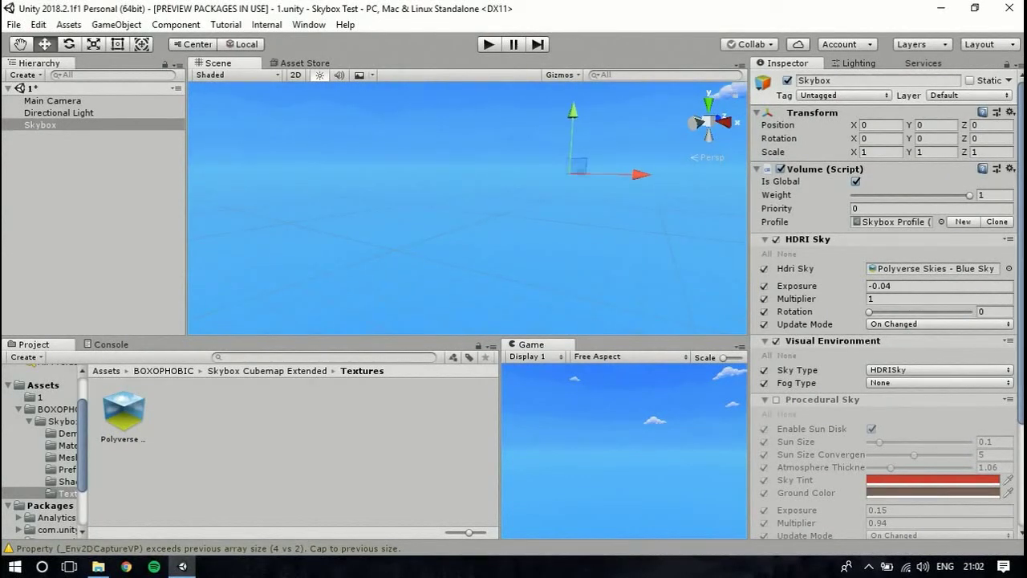